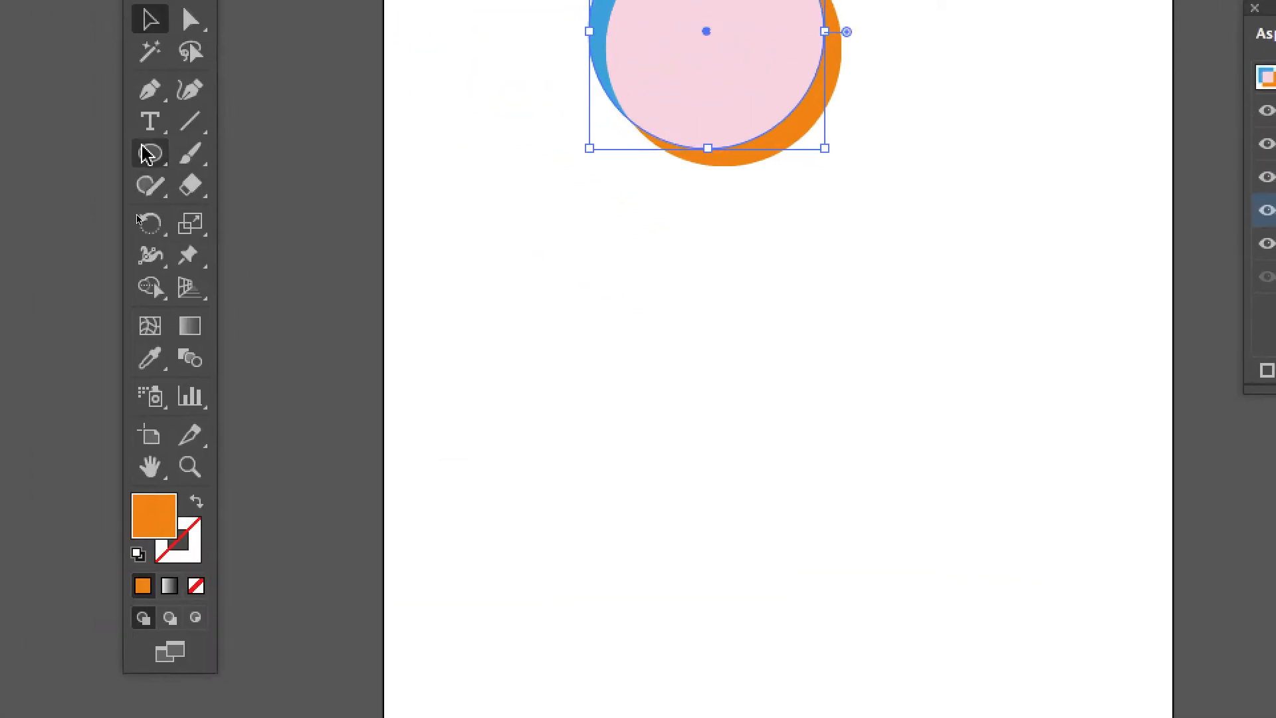
Step: Draw a perfect circle with an orange fill and no stroke below the existing multicoloured circle
{"action": "left_click", "coordinate": [129, 117]}
{"action": "left_click_drag", "start_coordinate": [624, 210], "coordinate": [751, 317]}
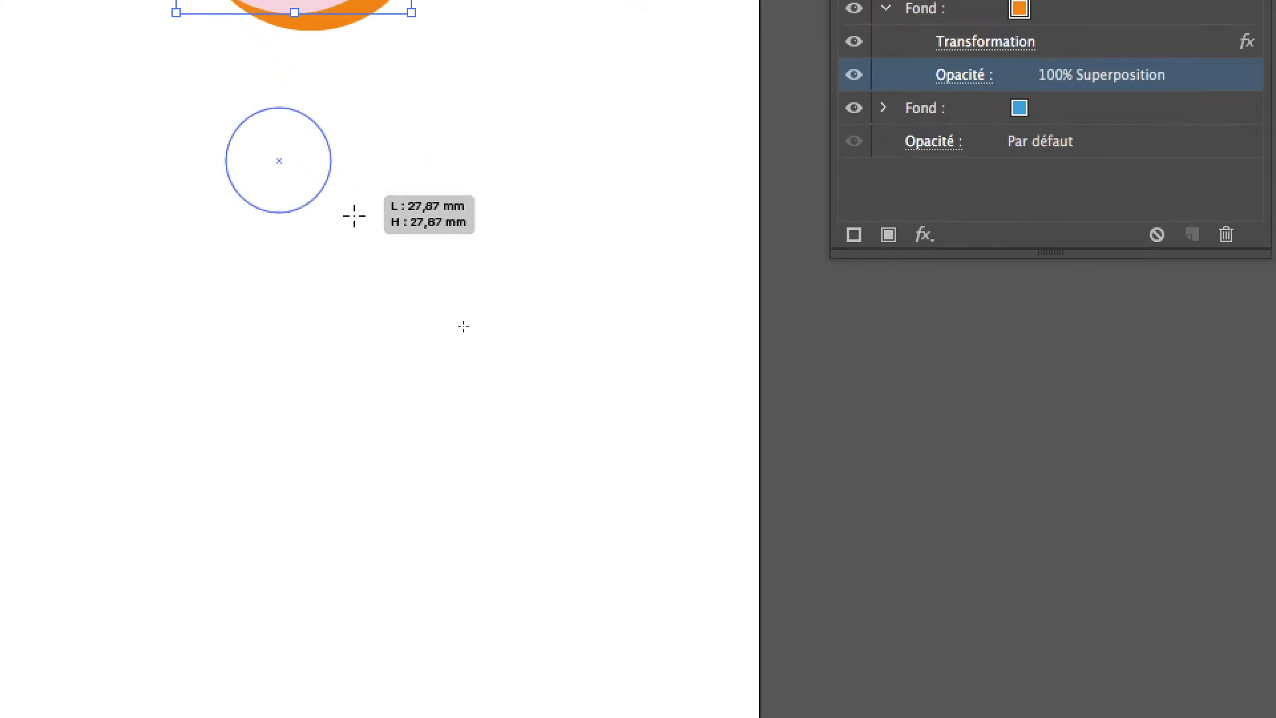
{"action": "left_click_drag", "start_coordinate": [354, 216], "coordinate": [477, 295]}
{"action": "key", "text": "v"}
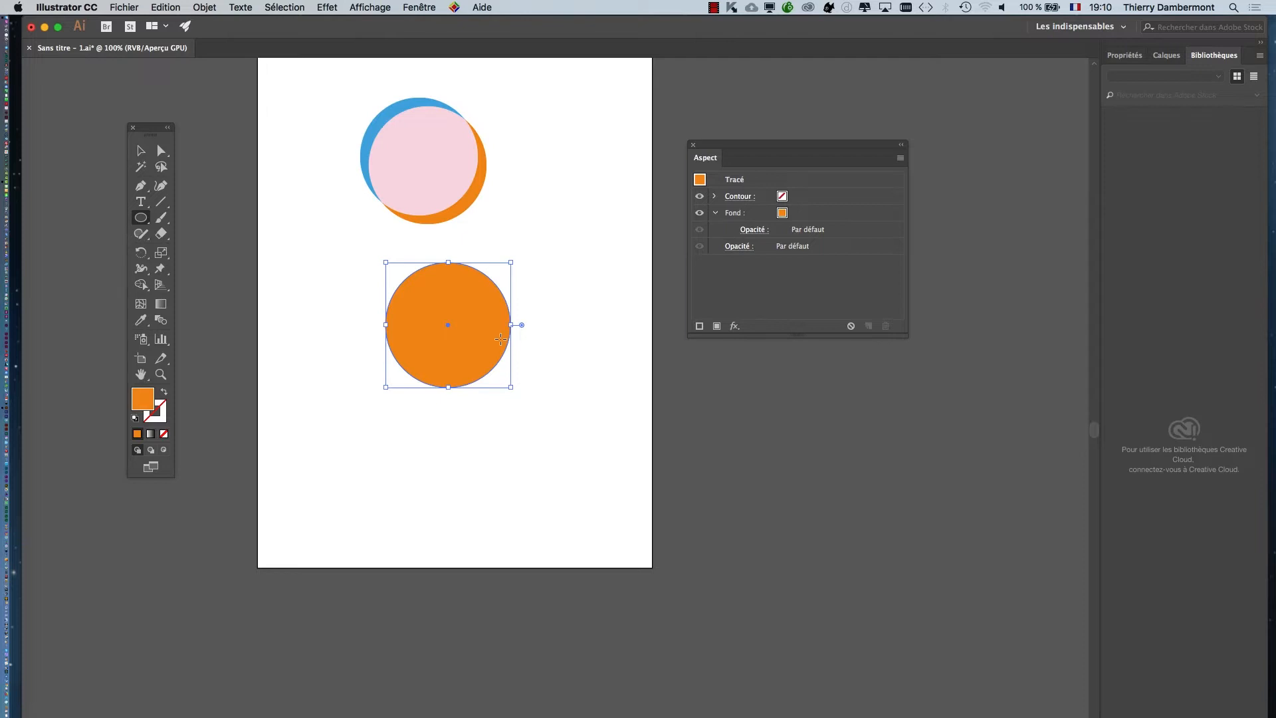
{"action": "scroll", "coordinate": [470, 407], "scroll_direction": "down", "scroll_amount": 1}
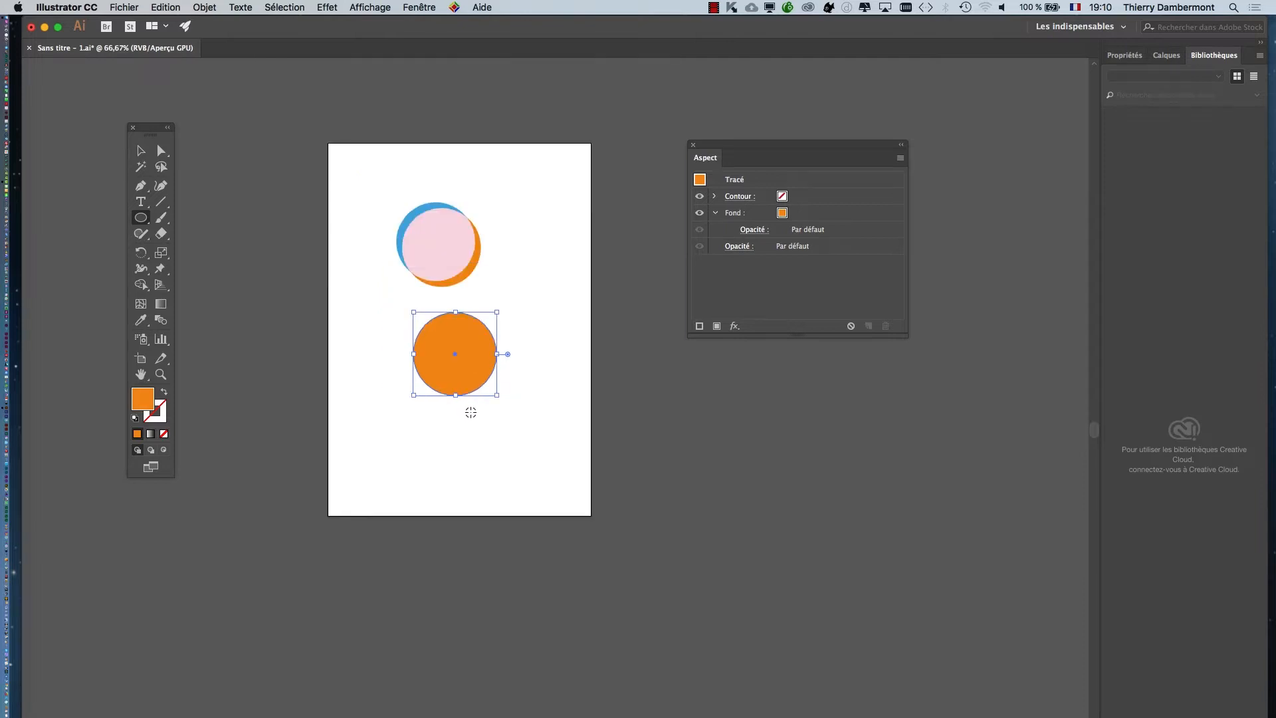
Step: Extend the artboard's right edge to about twice its original width, keeping the Aspect panel clear of it
{"action": "left_click_drag", "start_coordinate": [718, 158], "coordinate": [843, 160]}
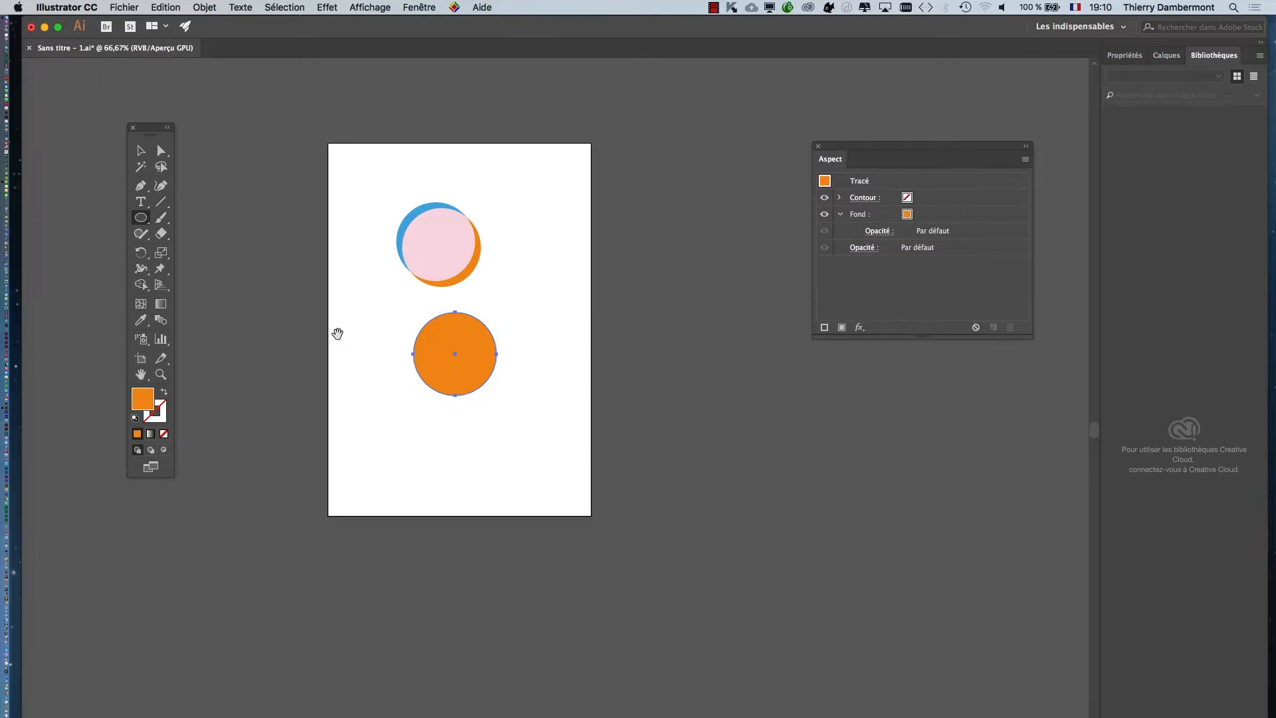
{"action": "left_click_drag", "start_coordinate": [336, 333], "coordinate": [270, 331]}
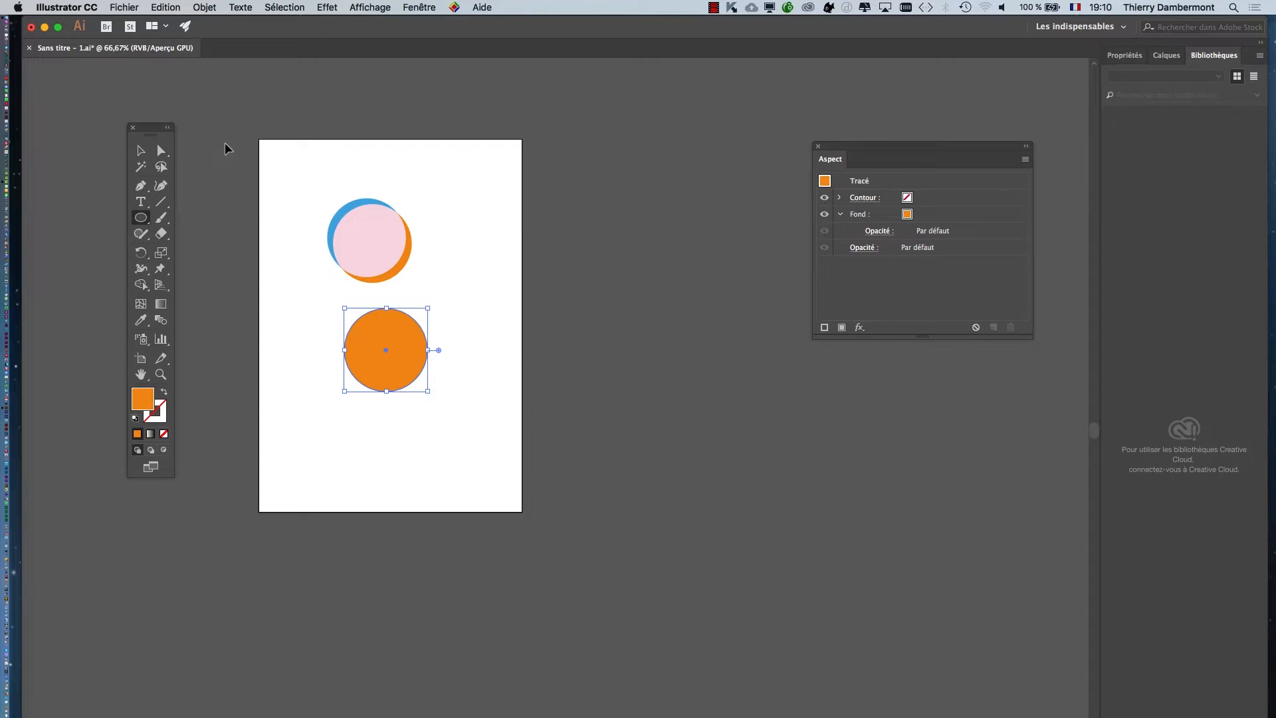
{"action": "key", "text": "shift+o"}
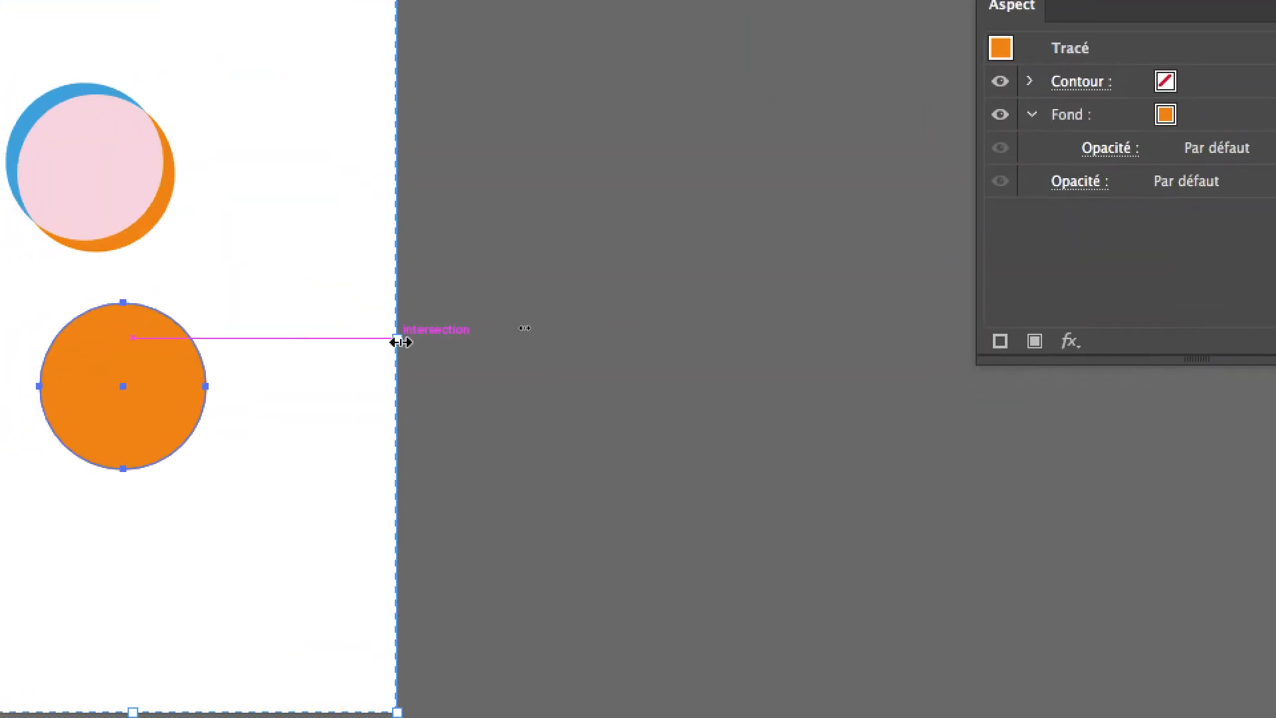
{"action": "left_click_drag", "start_coordinate": [401, 342], "coordinate": [811, 340]}
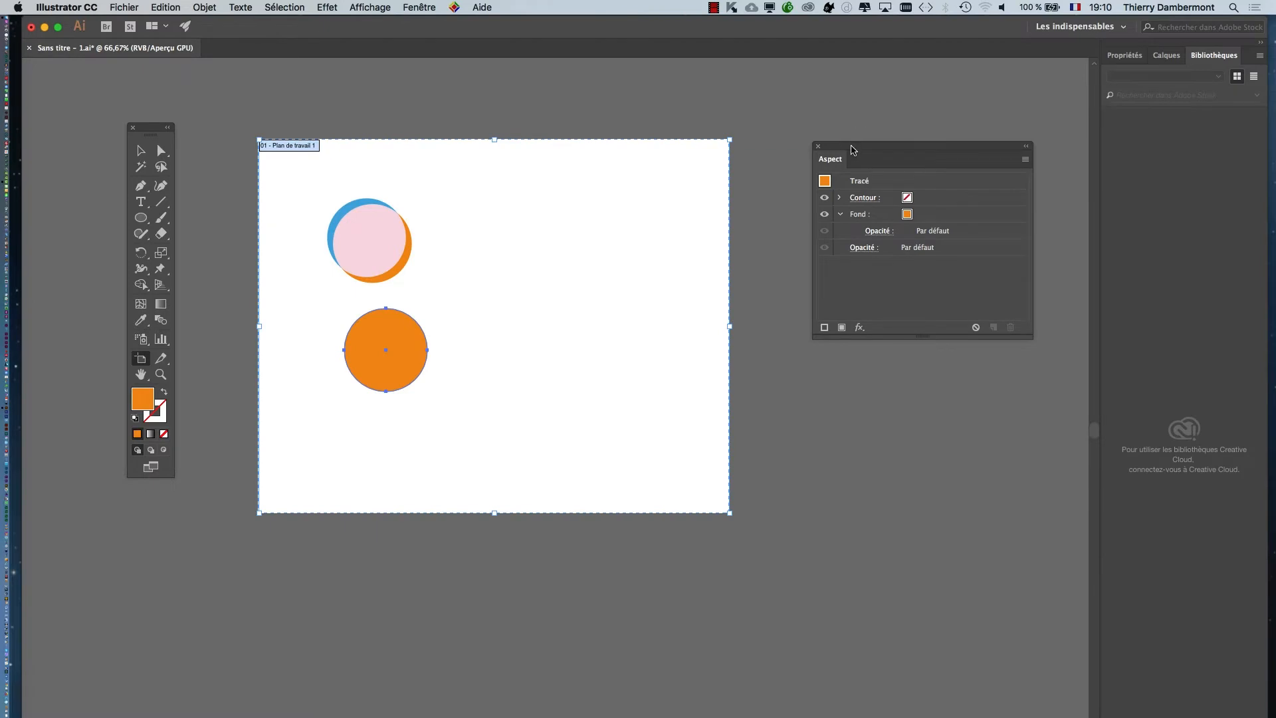
{"action": "left_click_drag", "start_coordinate": [718, 7], "coordinate": [965, 4]}
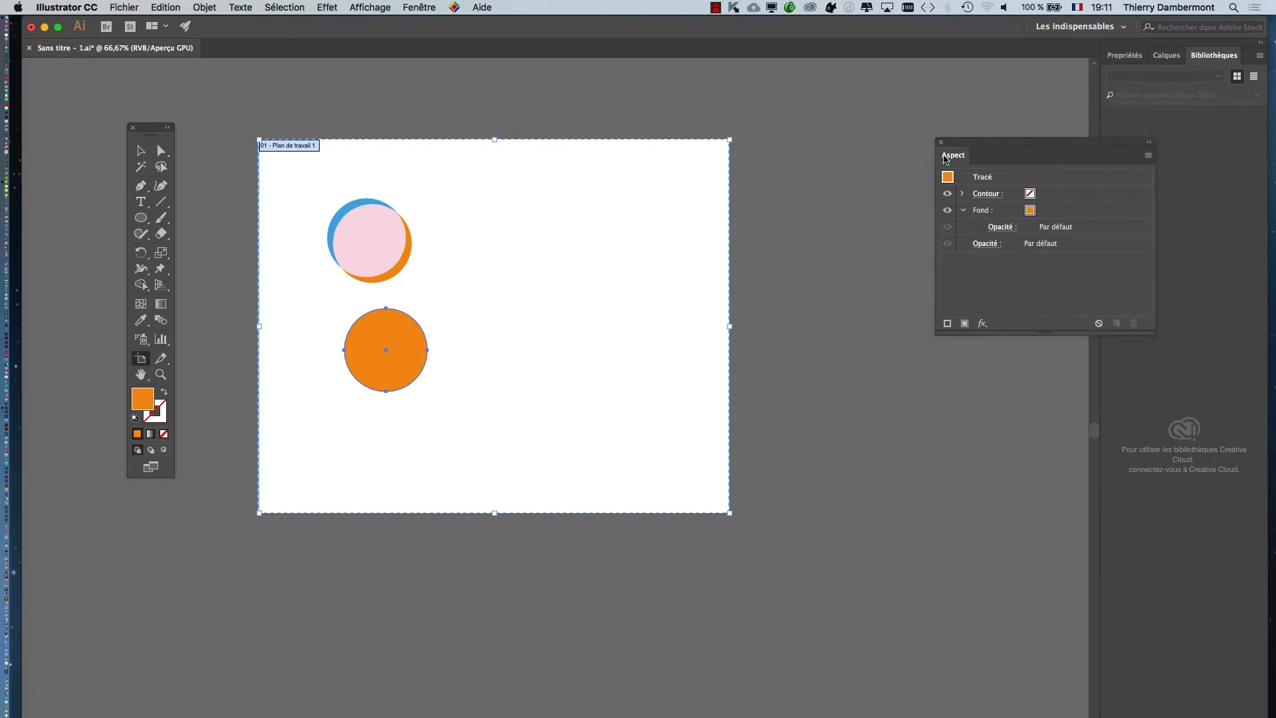
{"action": "left_click_drag", "start_coordinate": [730, 325], "coordinate": [794, 327]}
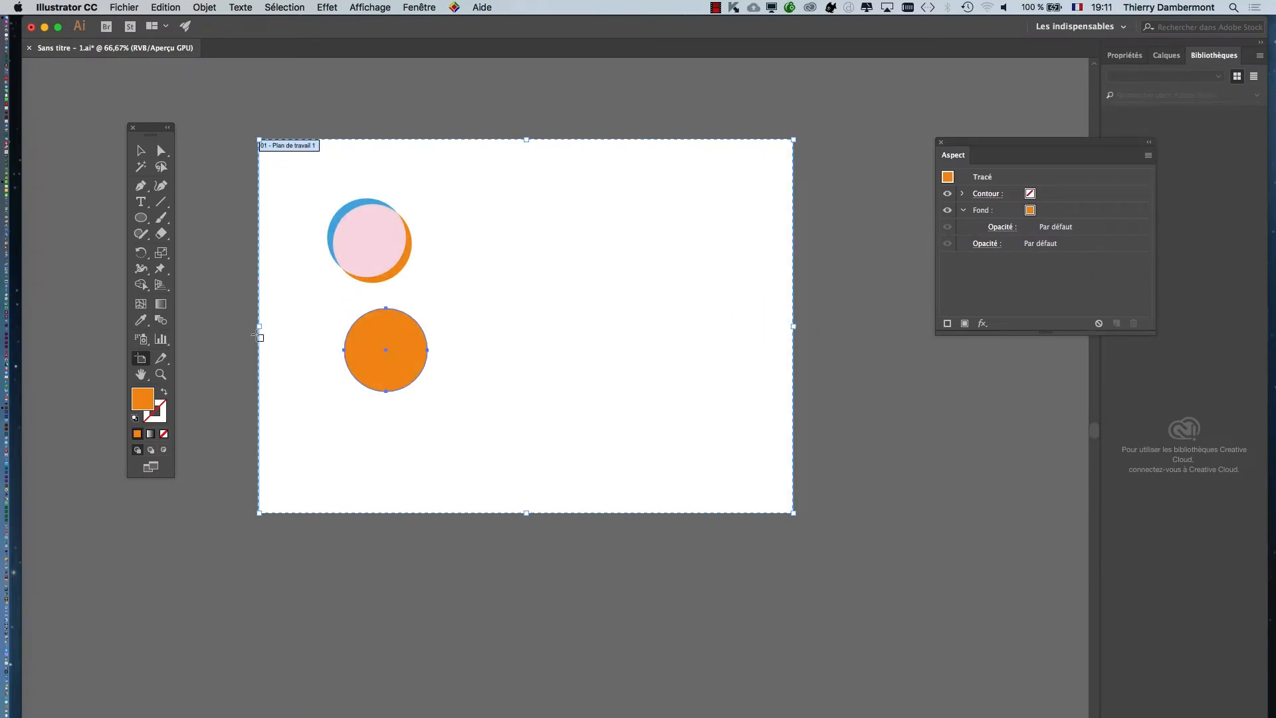
{"action": "key", "text": "Escape"}
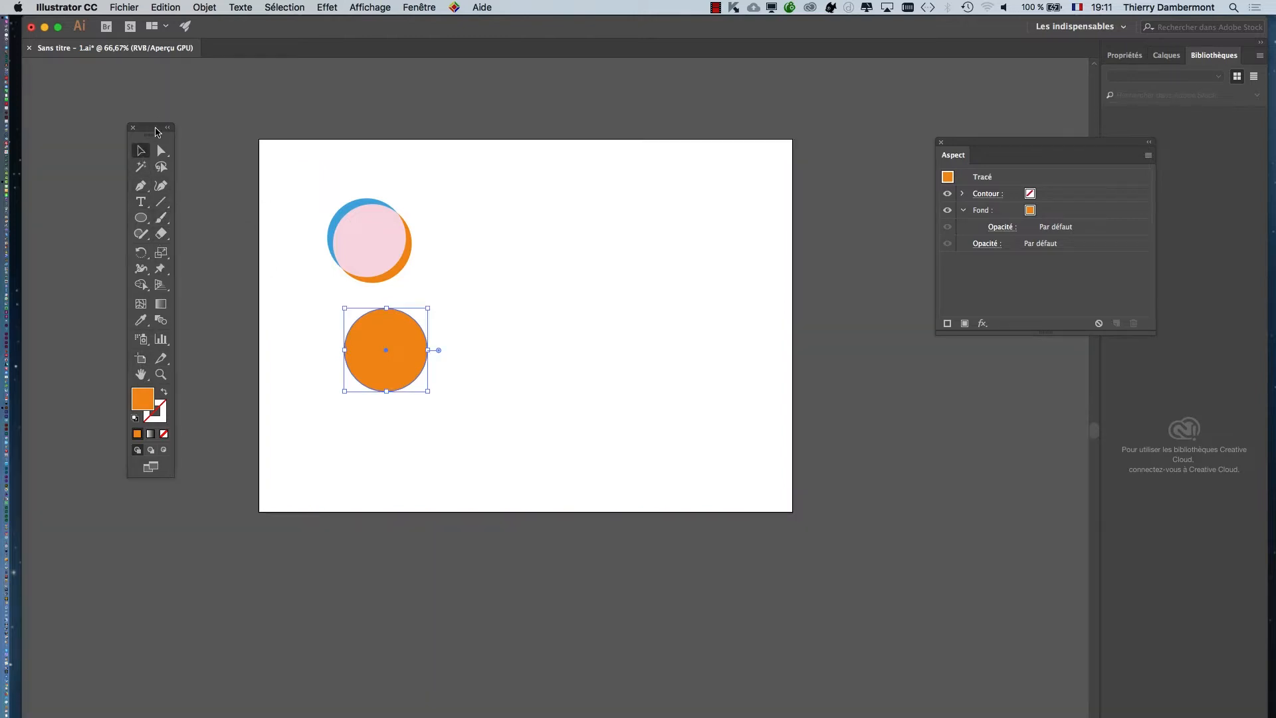
Step: Switch the tool palette to a single column, restore its two-column layout, and briefly enter artboard editing
{"action": "key", "text": "alt+super"}
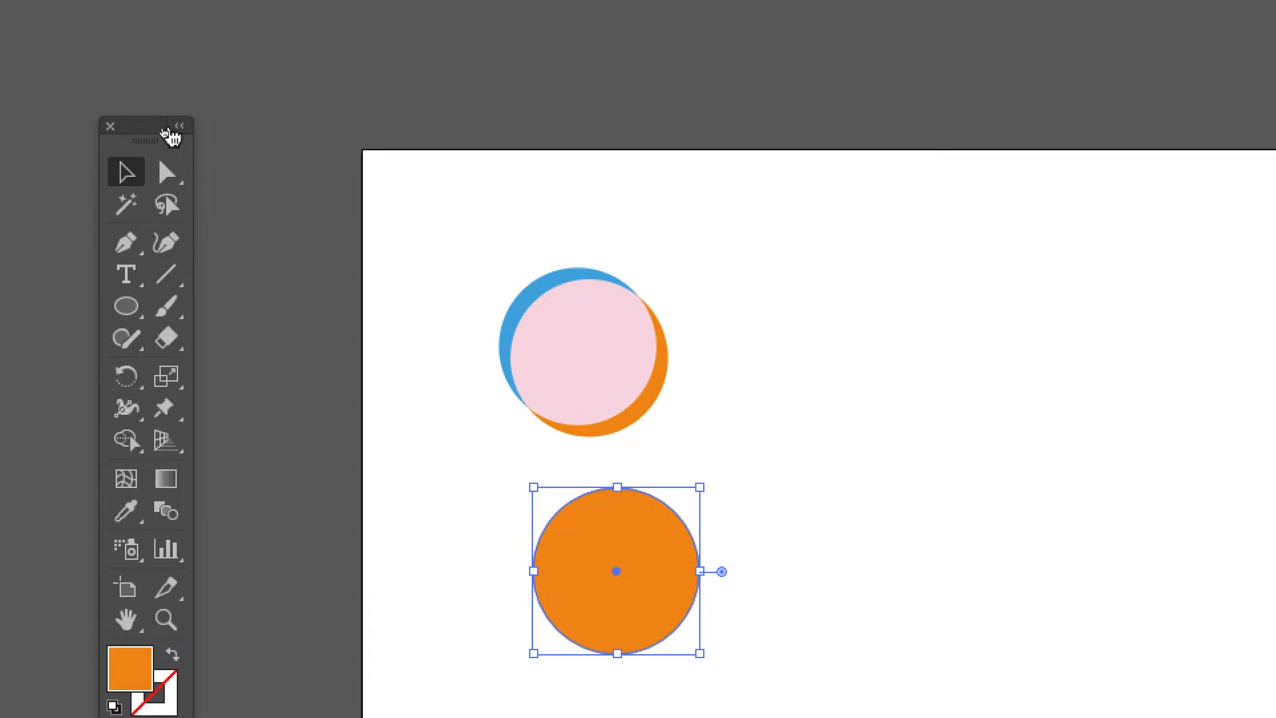
{"action": "left_click", "coordinate": [162, 126]}
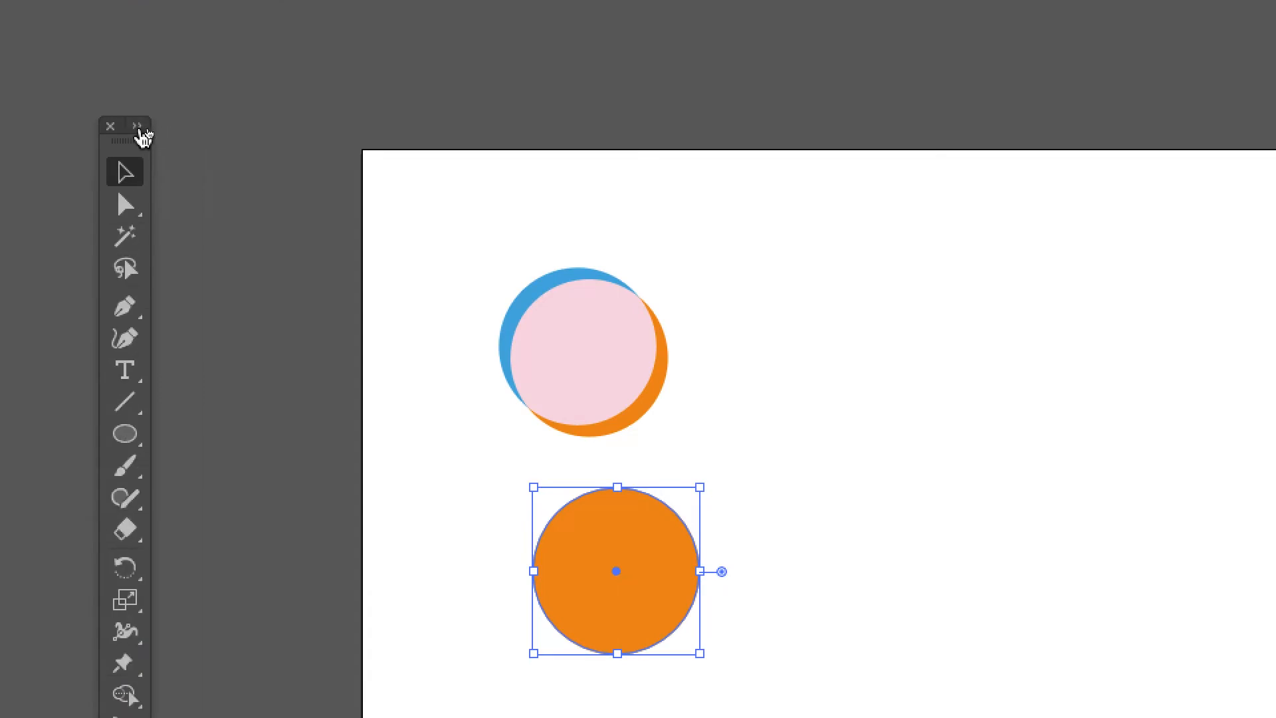
{"action": "key", "text": "alt+super"}
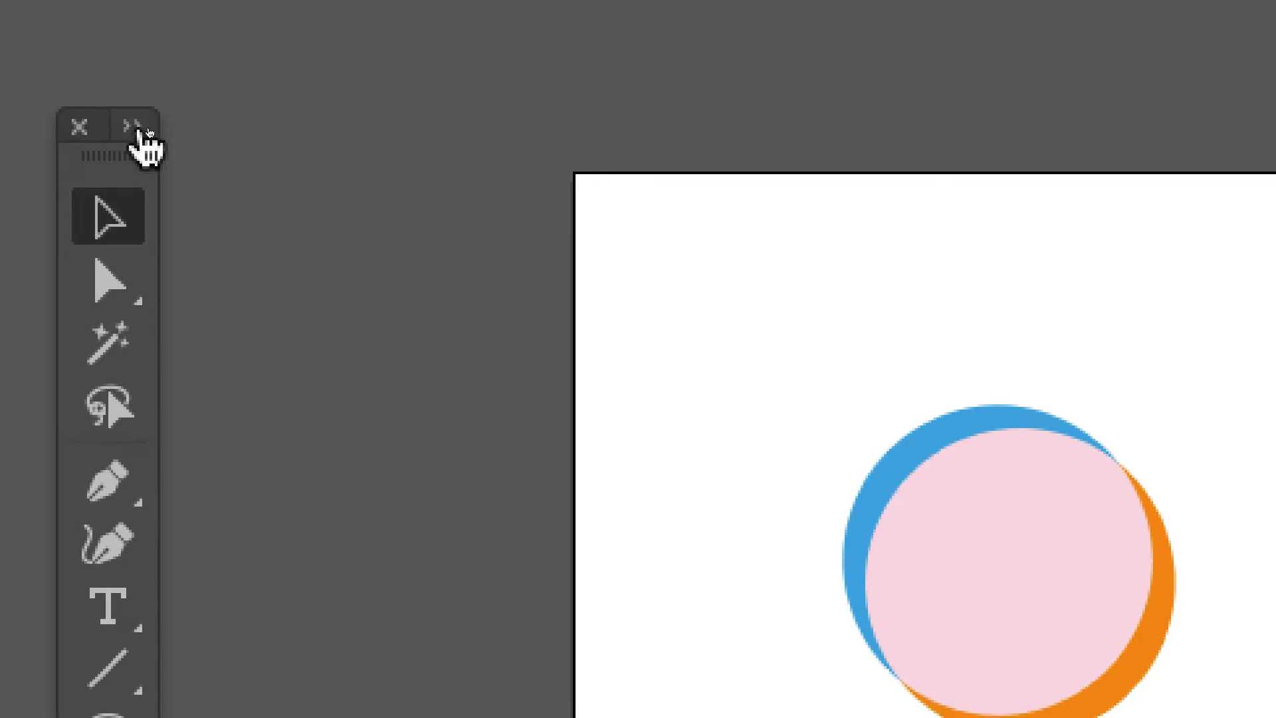
{"action": "left_click", "coordinate": [135, 124]}
{"action": "left_click", "coordinate": [154, 125]}
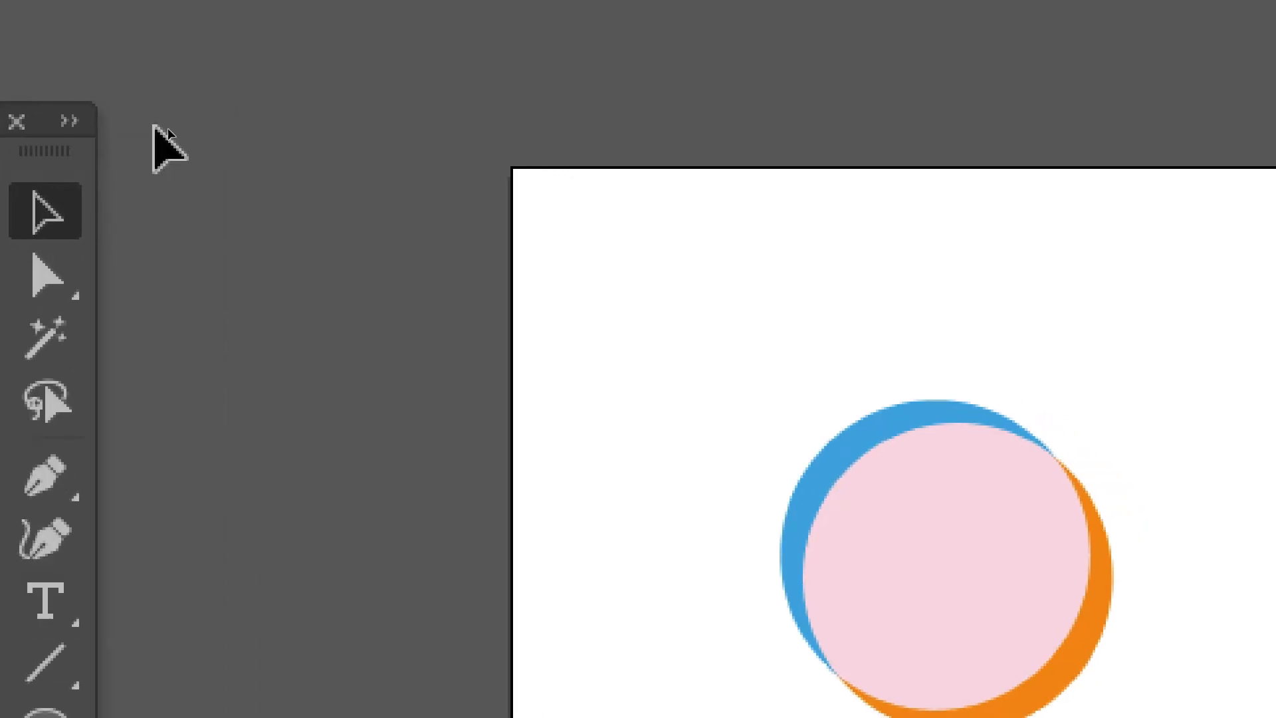
{"action": "left_click", "coordinate": [69, 122]}
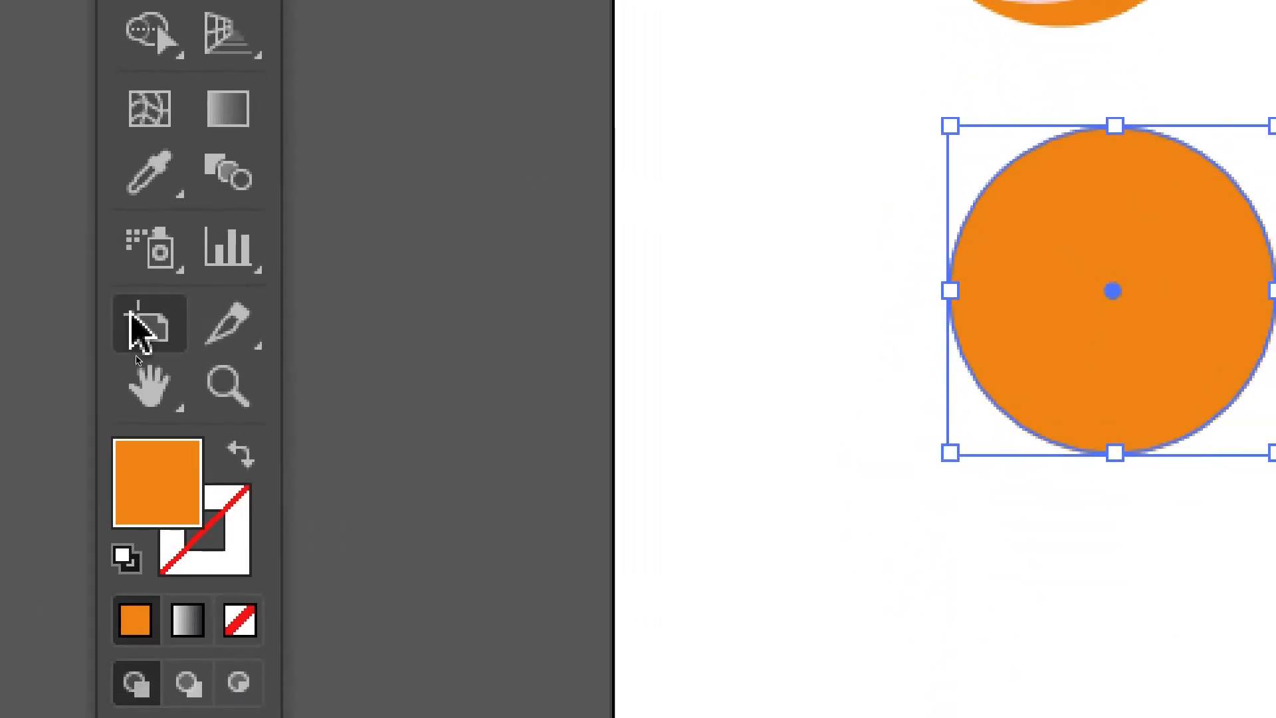
{"action": "left_click", "coordinate": [198, 527]}
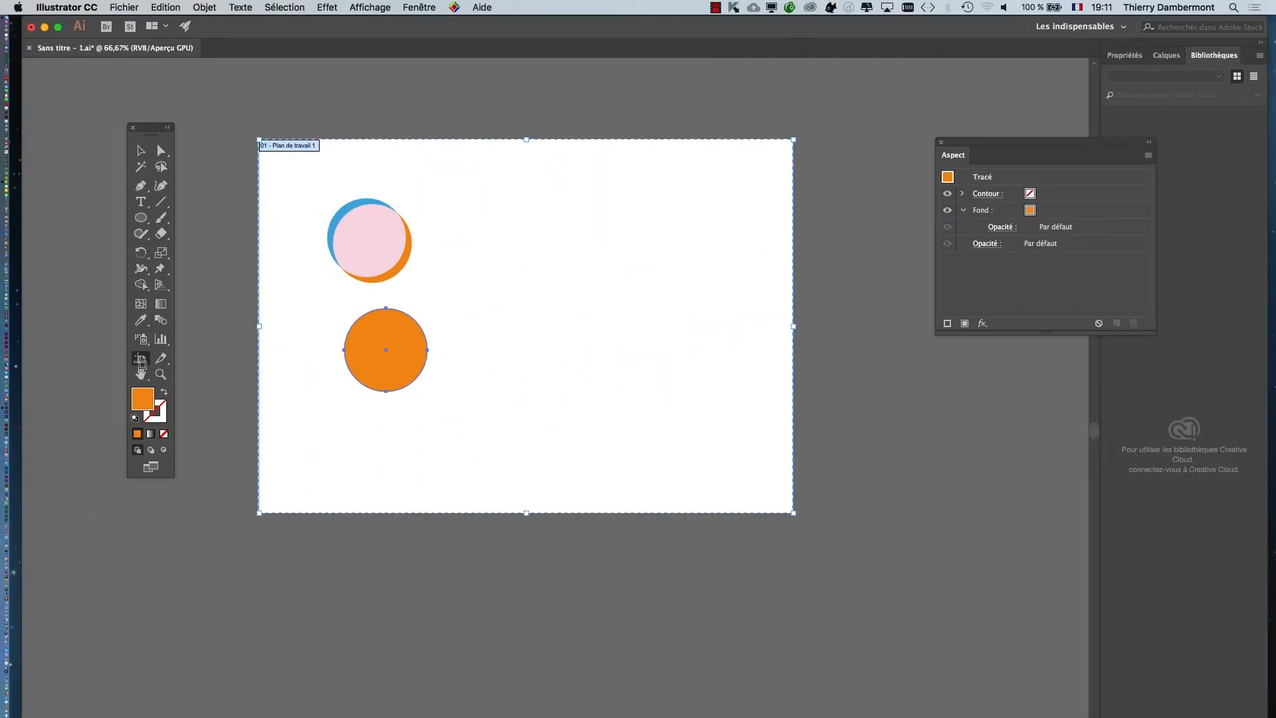
{"action": "left_click", "coordinate": [141, 150]}
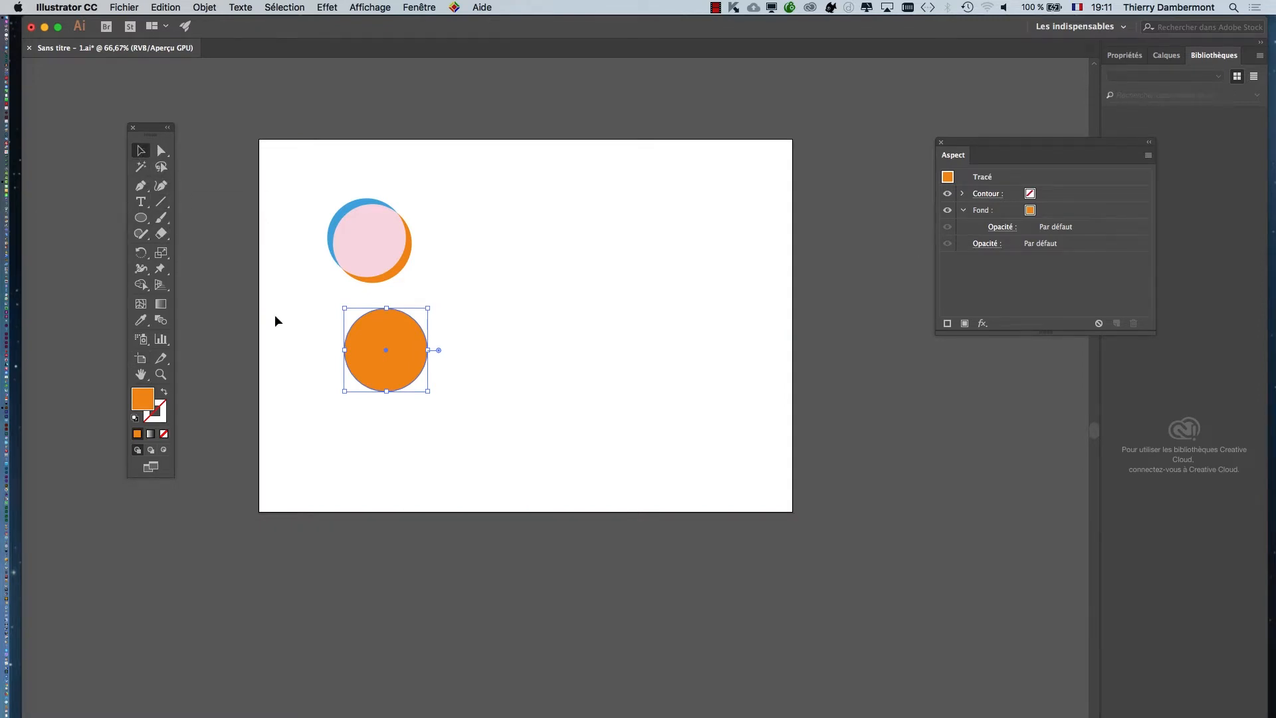
Step: Move the plain orange circle up beside the multicoloured circle, to its right, and deselect it
{"action": "key", "text": "a"}
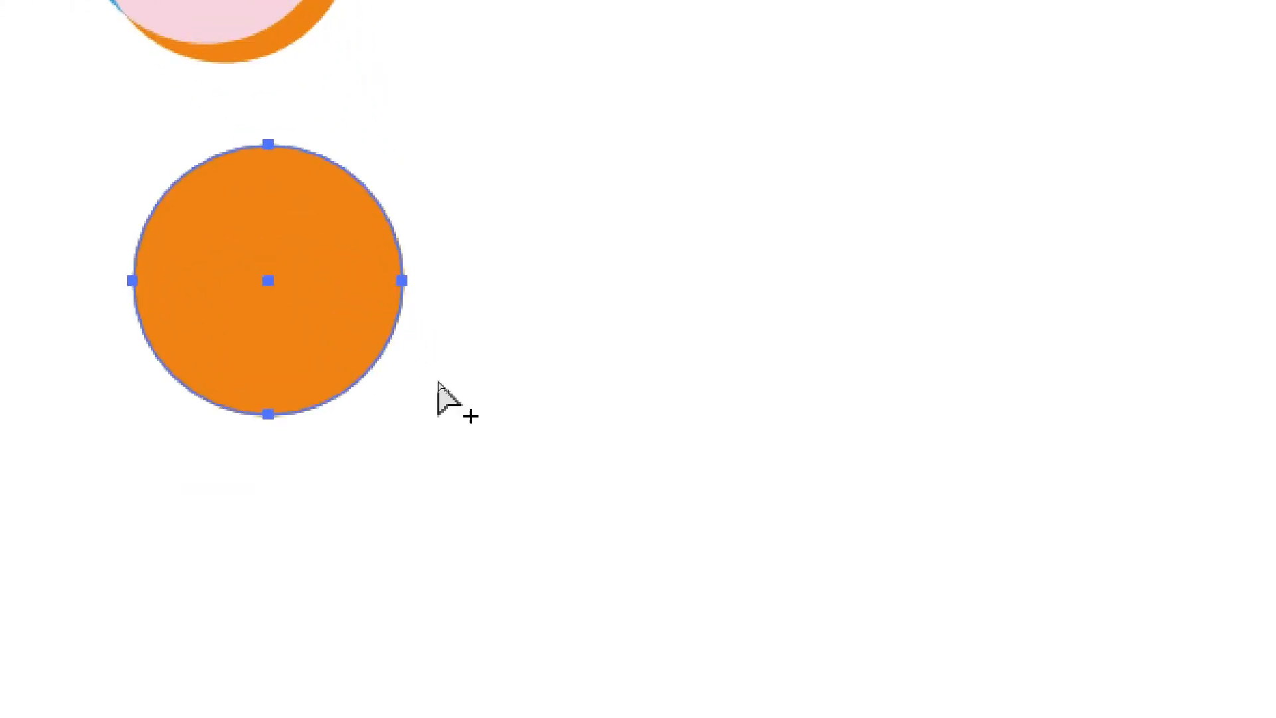
{"action": "key", "text": "v"}
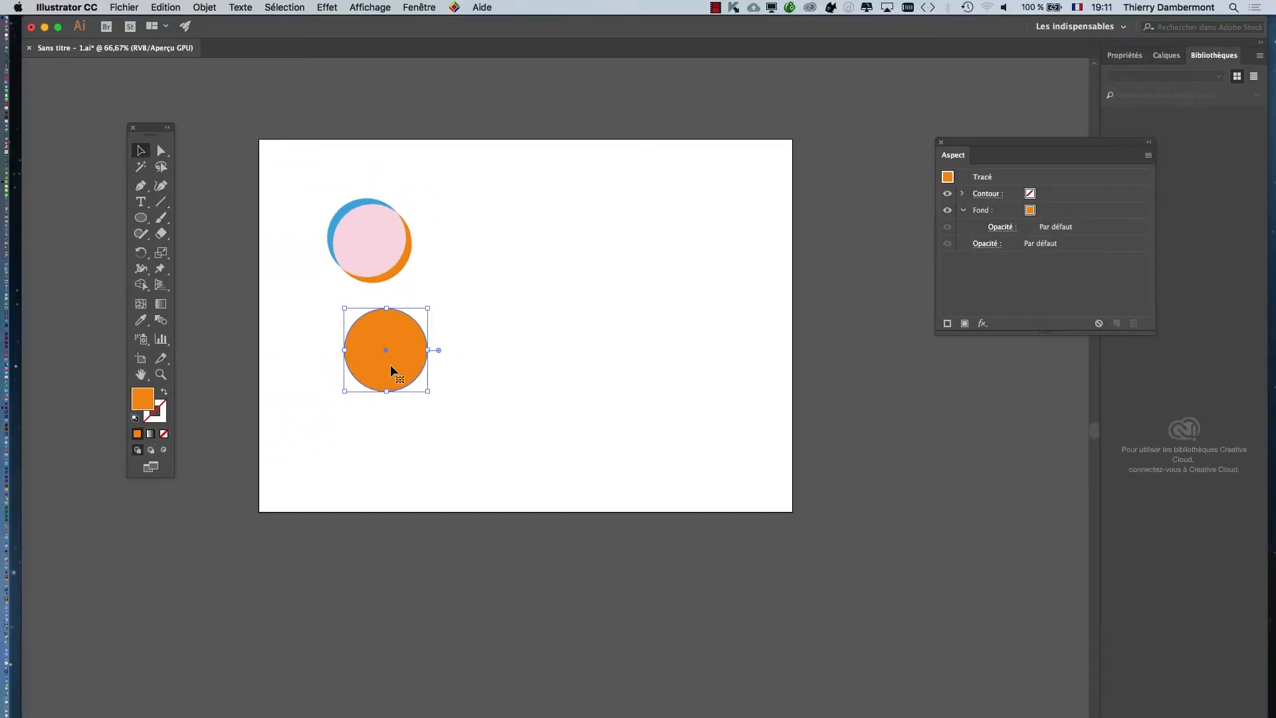
{"action": "left_click_drag", "start_coordinate": [391, 370], "coordinate": [505, 257]}
{"action": "left_click", "coordinate": [554, 321]}
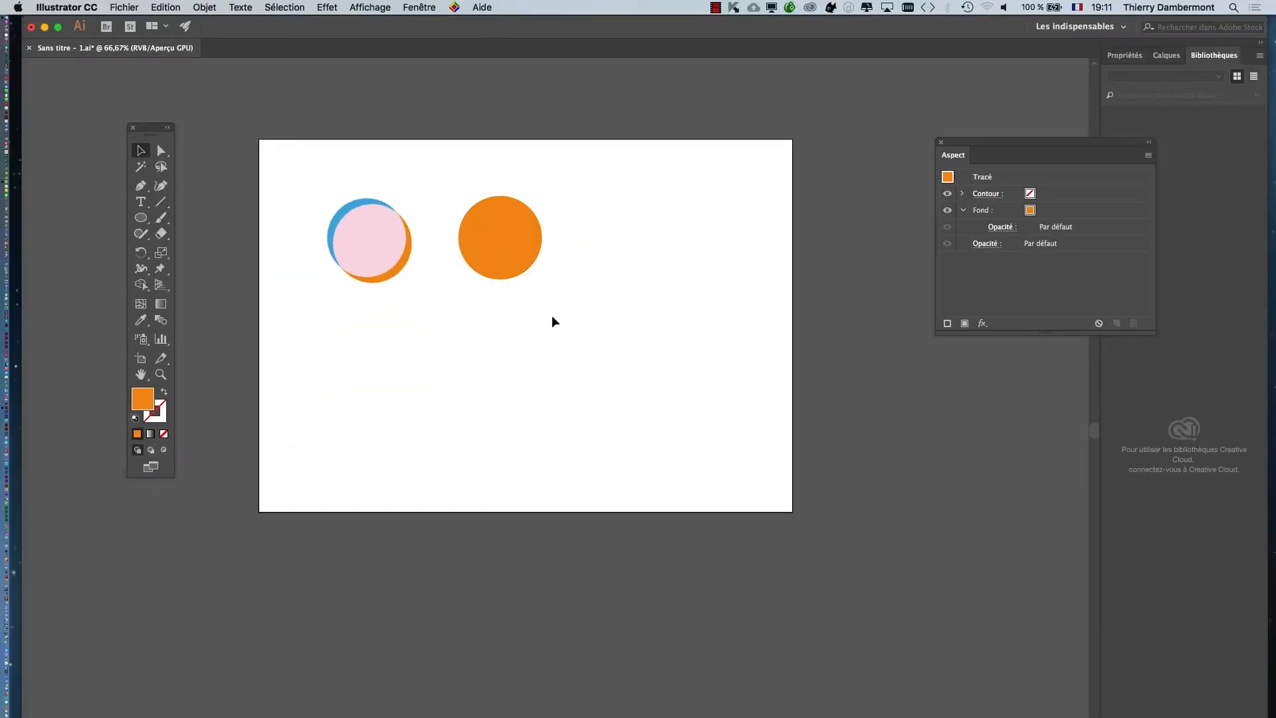
Step: Bring the Aspect panel near the plain orange circle, select the circle, and view its stroke attribute and swatches
{"action": "left_click_drag", "start_coordinate": [971, 145], "coordinate": [700, 112]}
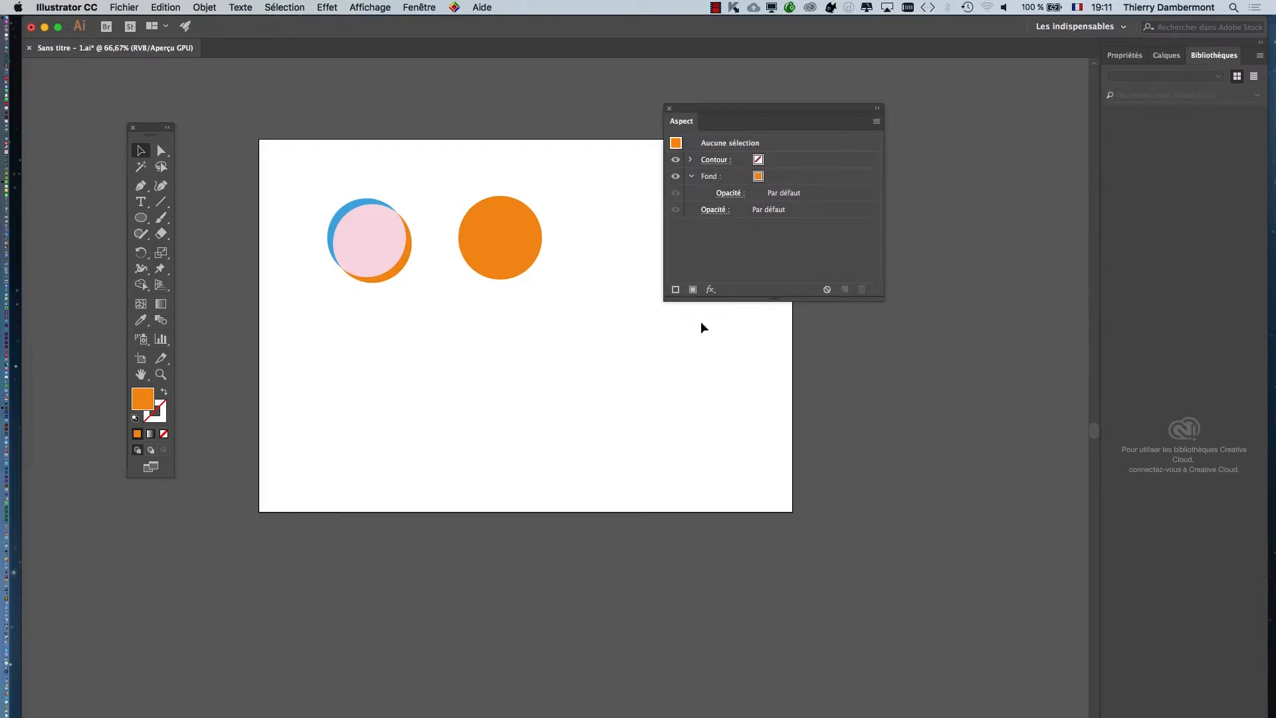
{"action": "left_click", "coordinate": [506, 234]}
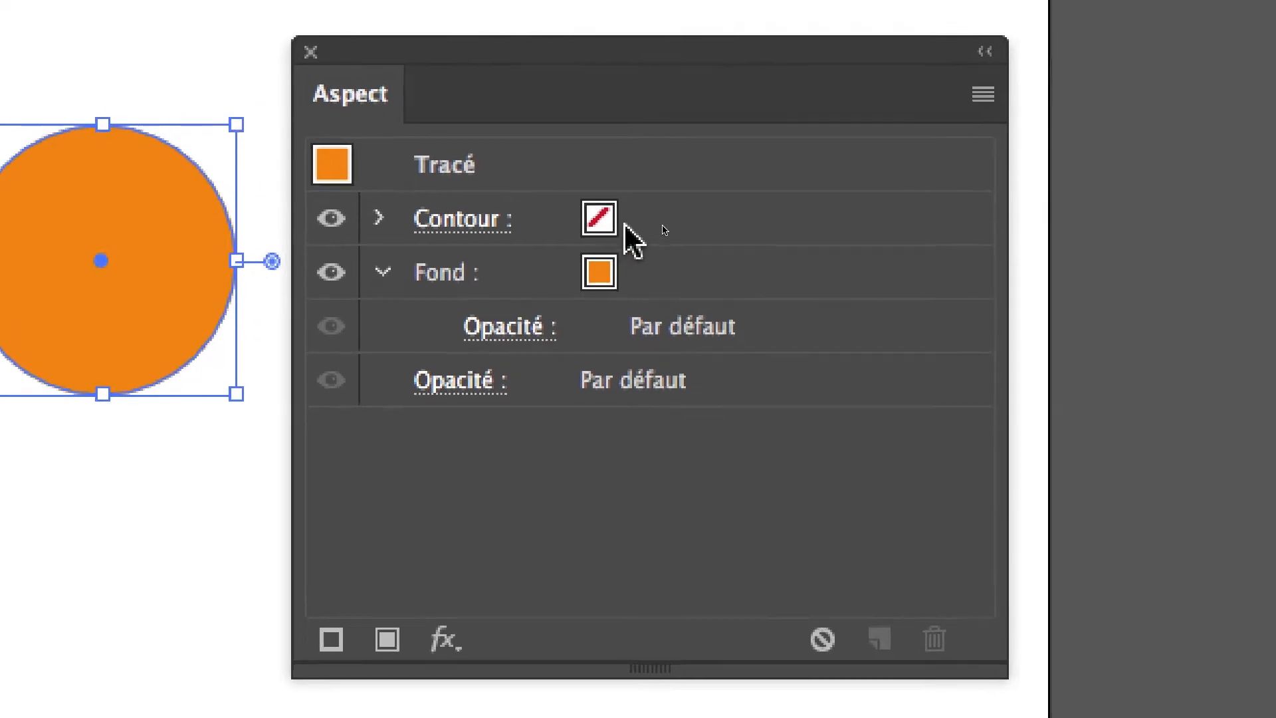
{"action": "left_click", "coordinate": [626, 226]}
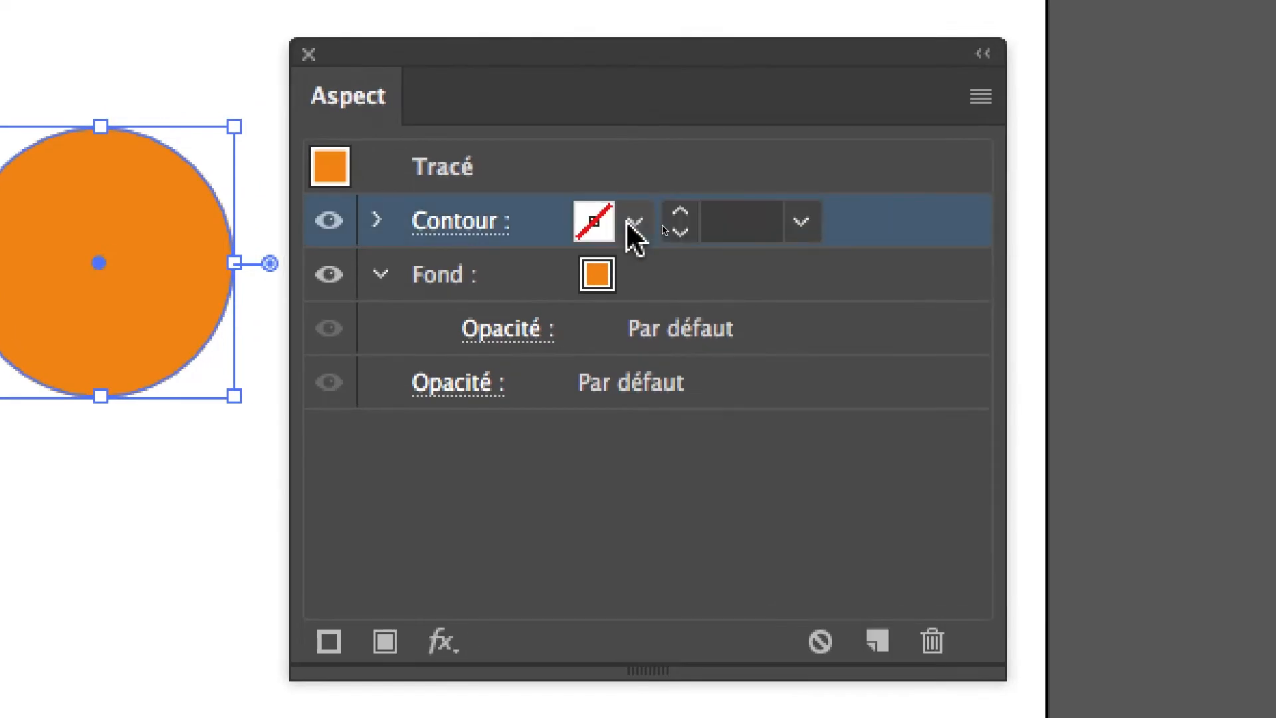
{"action": "left_click", "coordinate": [628, 224]}
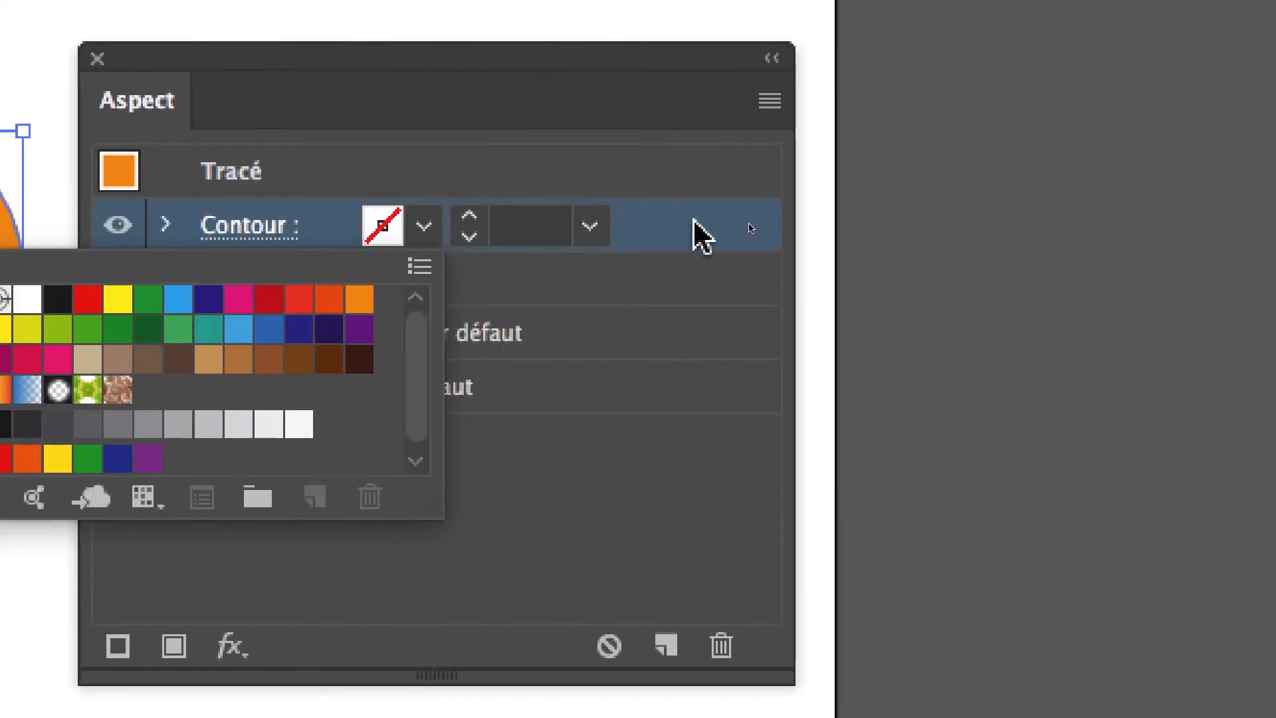
{"action": "left_click", "coordinate": [1248, 169]}
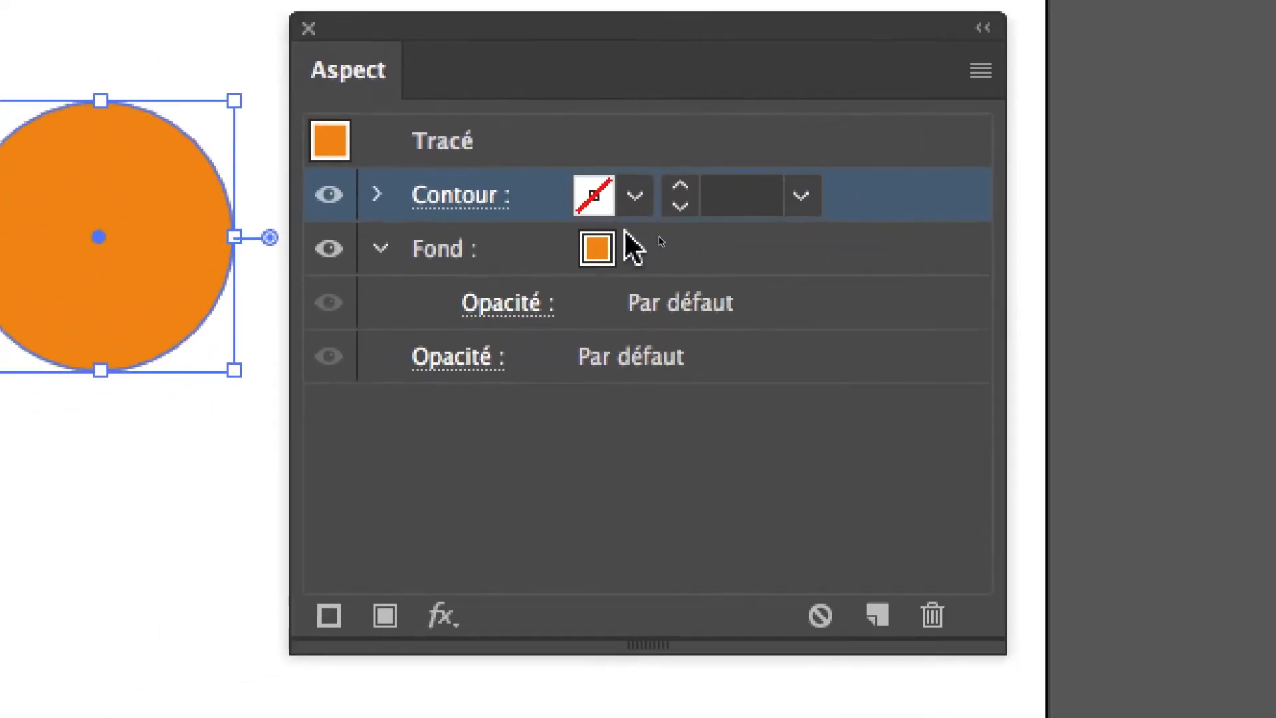
Step: Collapse the orange fill's details for the selected circle and duplicate that fill
{"action": "left_click", "coordinate": [601, 247]}
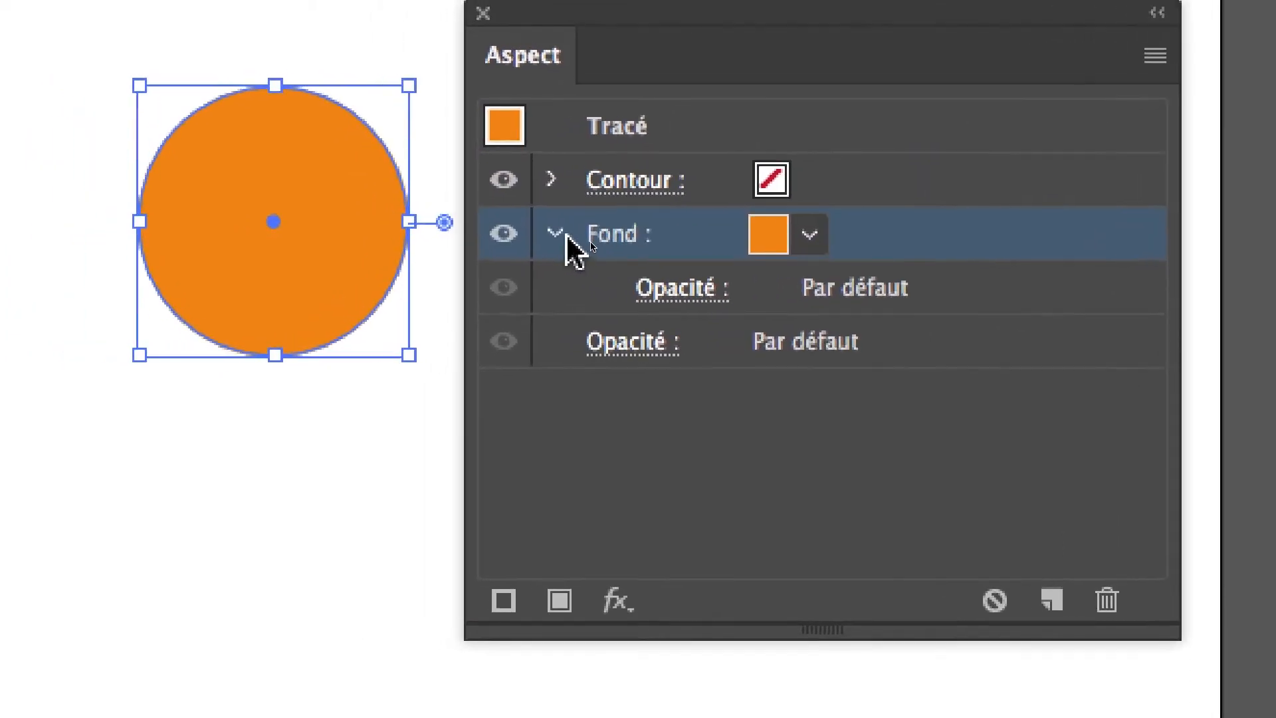
{"action": "left_click", "coordinate": [563, 237]}
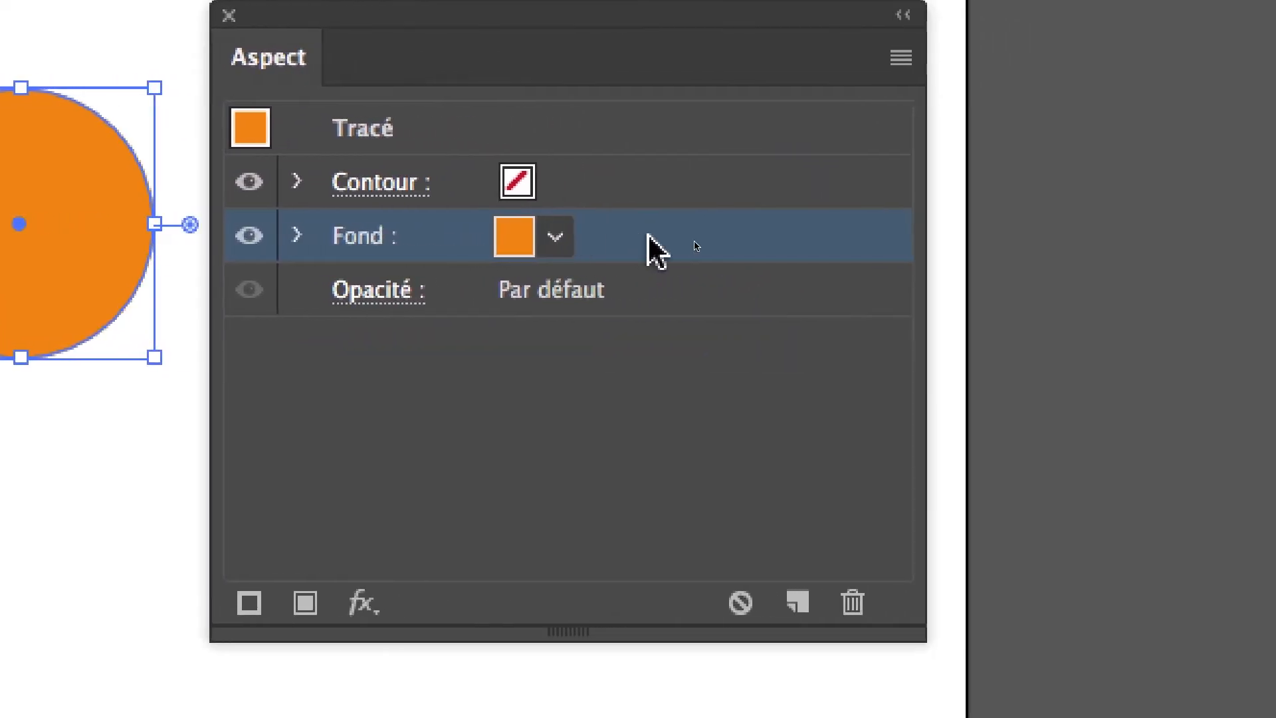
{"action": "left_click_drag", "start_coordinate": [650, 234], "coordinate": [794, 598]}
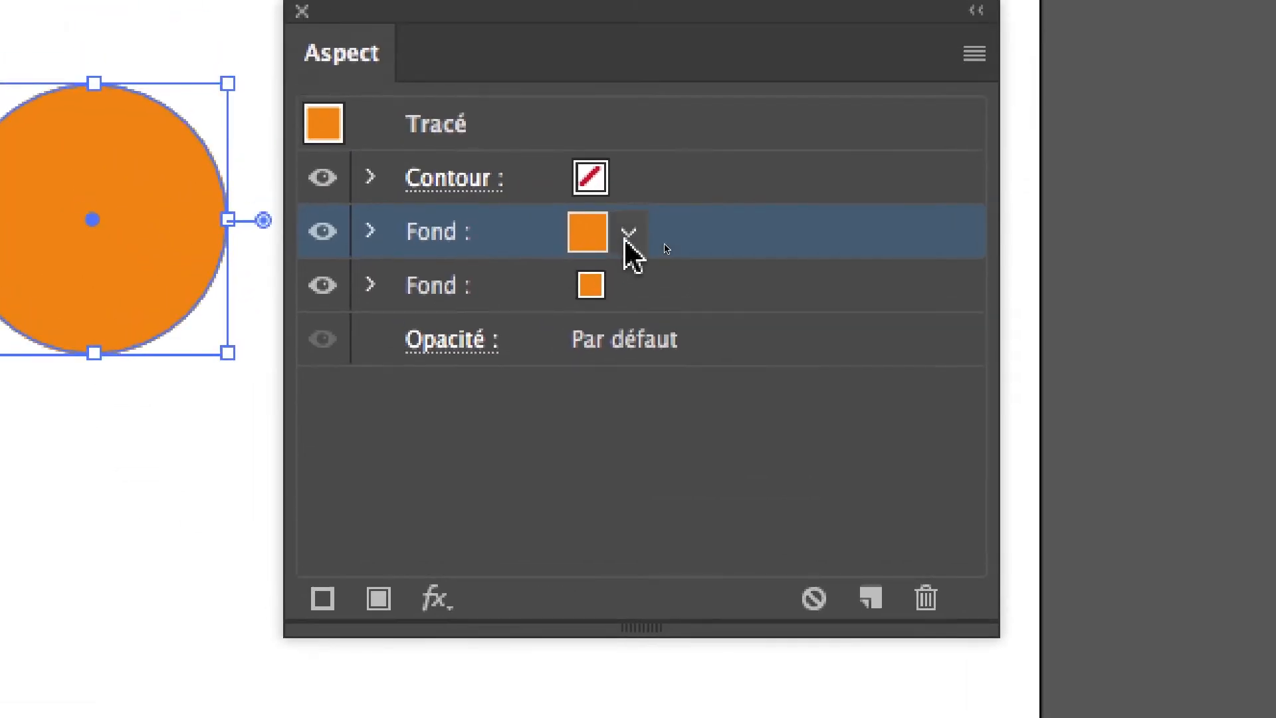
Step: Change the lower of the circle's two fills to light blue
{"action": "left_click", "coordinate": [444, 30]}
{"action": "left_click", "coordinate": [631, 261]}
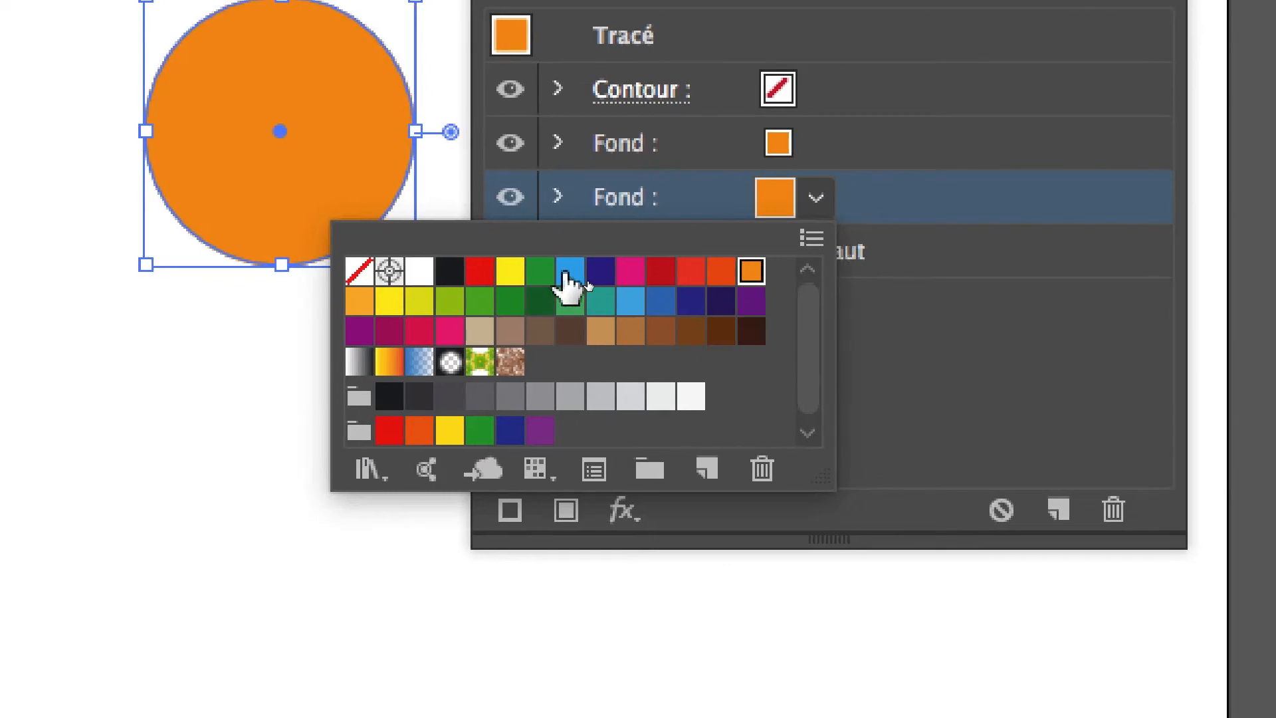
{"action": "left_click", "coordinate": [566, 272]}
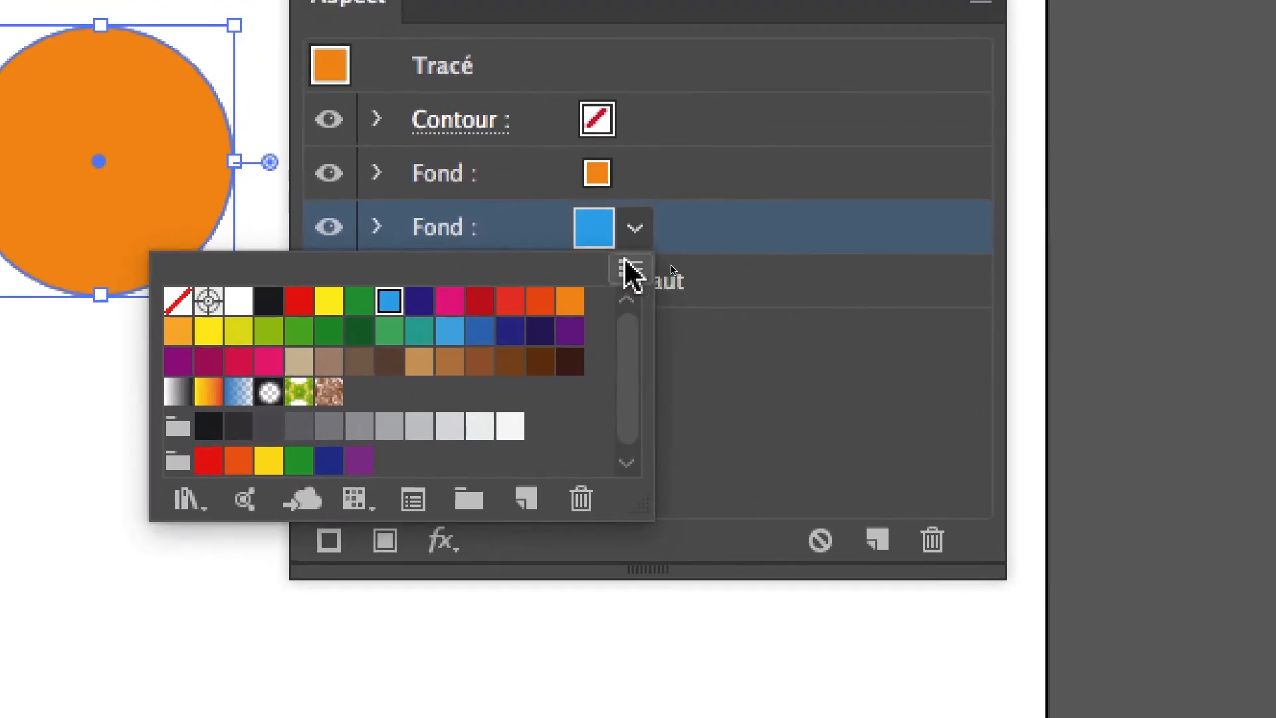
{"action": "left_click", "coordinate": [709, 223]}
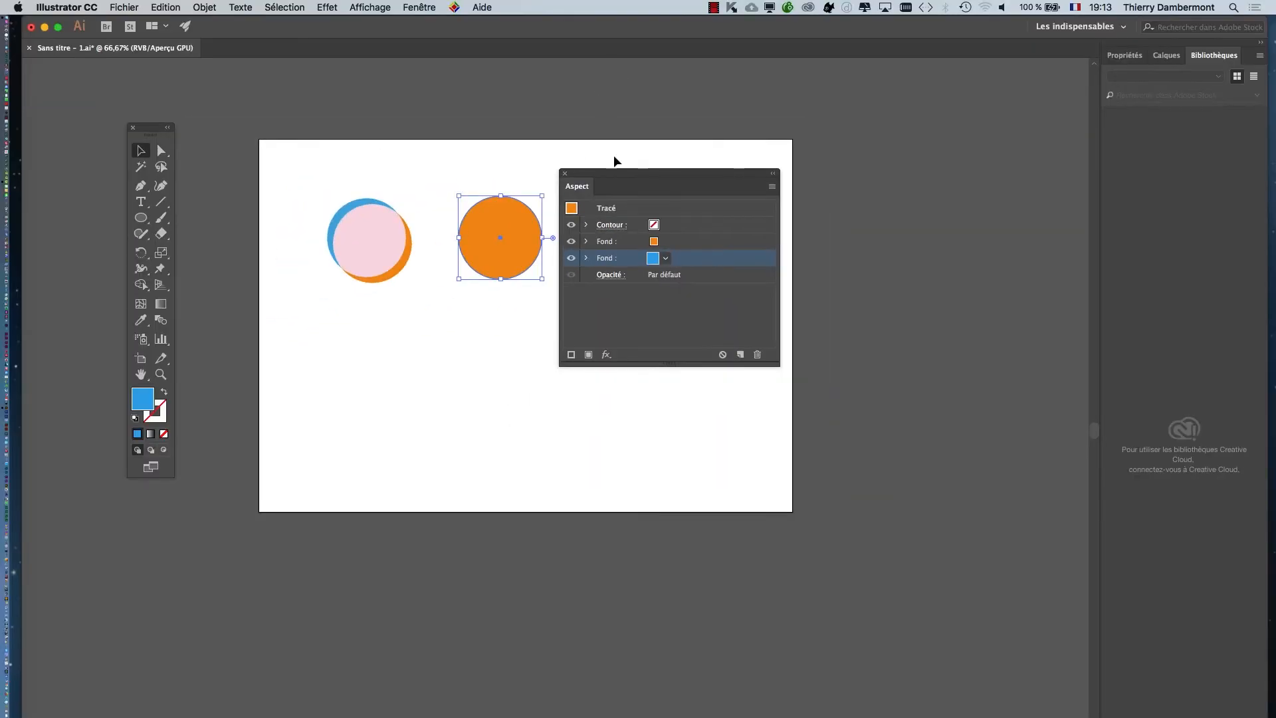
Step: Start a Décalage (offset path) effect on the circle's light blue fill with the preview turned on
{"action": "left_click_drag", "start_coordinate": [617, 174], "coordinate": [809, 158]}
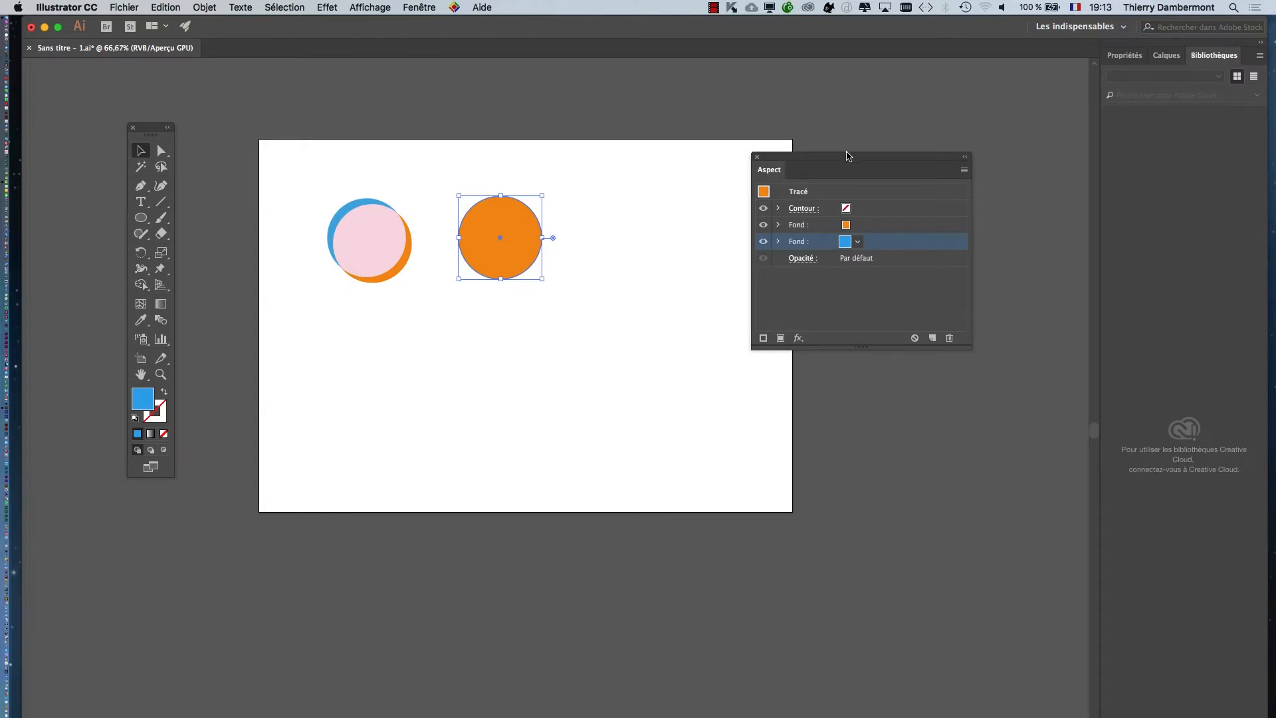
{"action": "left_click_drag", "start_coordinate": [836, 156], "coordinate": [633, 160]}
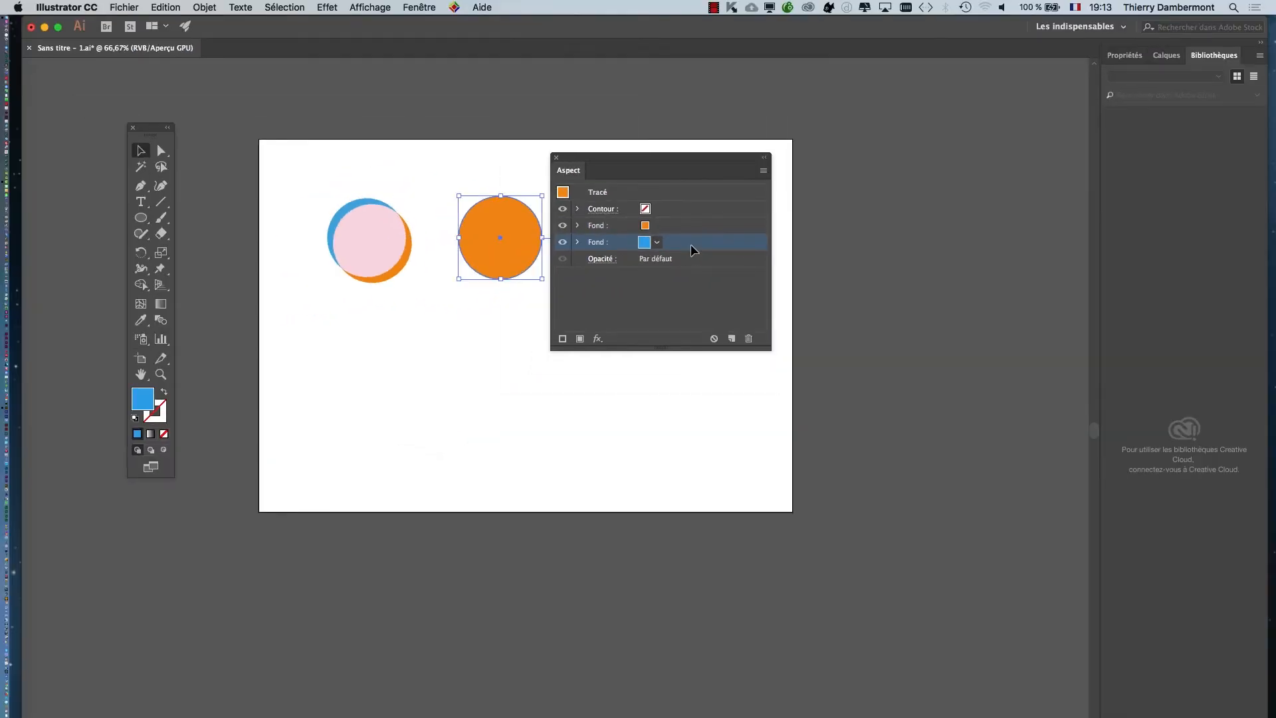
{"action": "left_click_drag", "start_coordinate": [607, 173], "coordinate": [928, 172]}
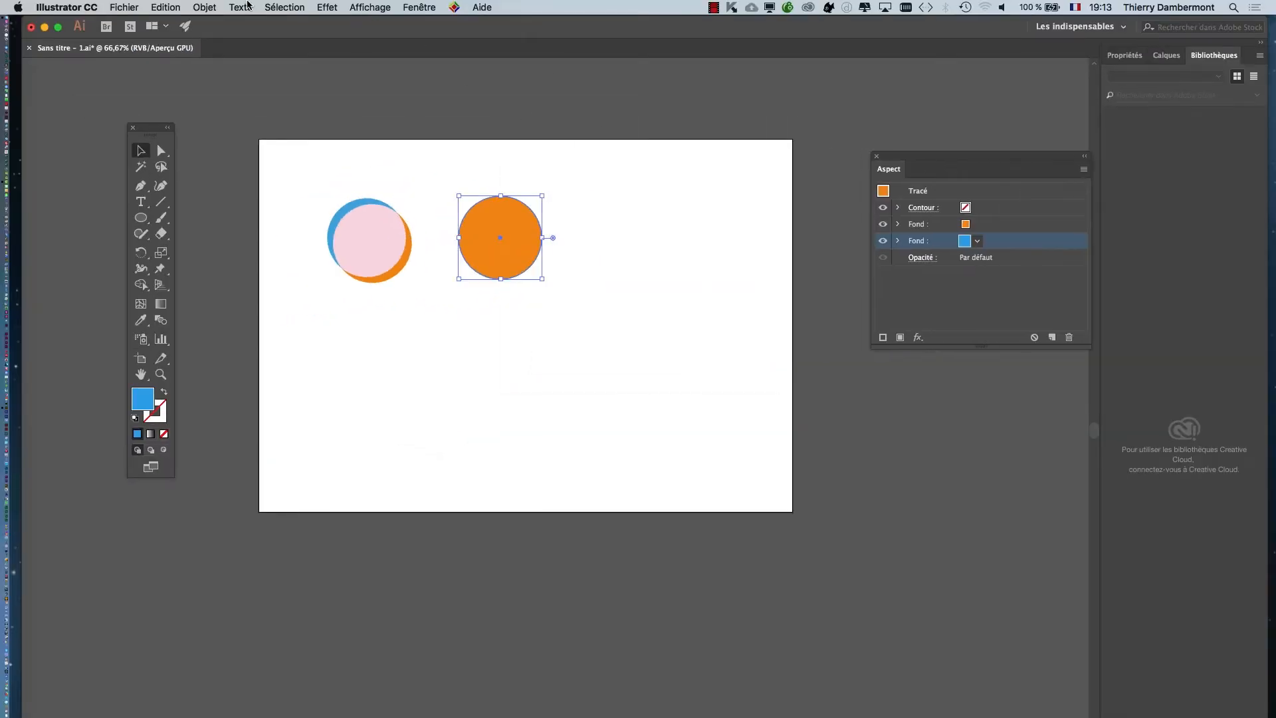
{"action": "left_click", "coordinate": [327, 7]}
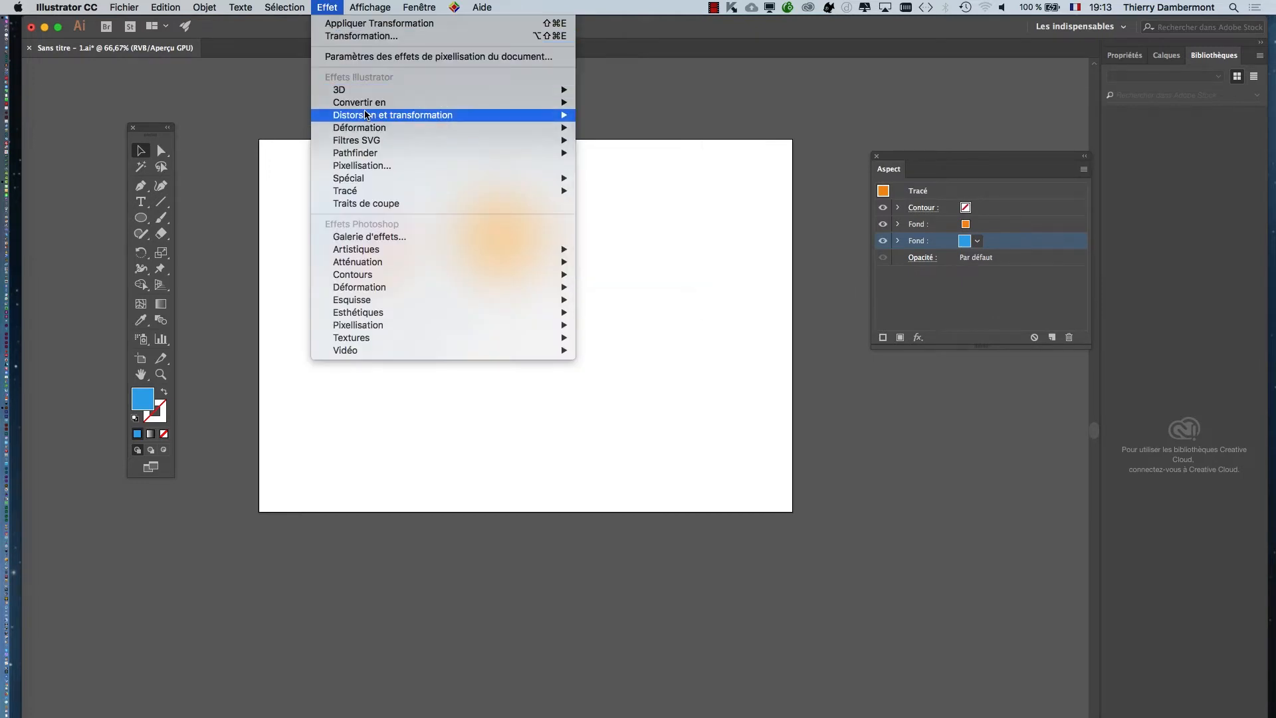
{"action": "mouse_move", "coordinate": [366, 115]}
{"action": "mouse_move", "coordinate": [363, 178]}
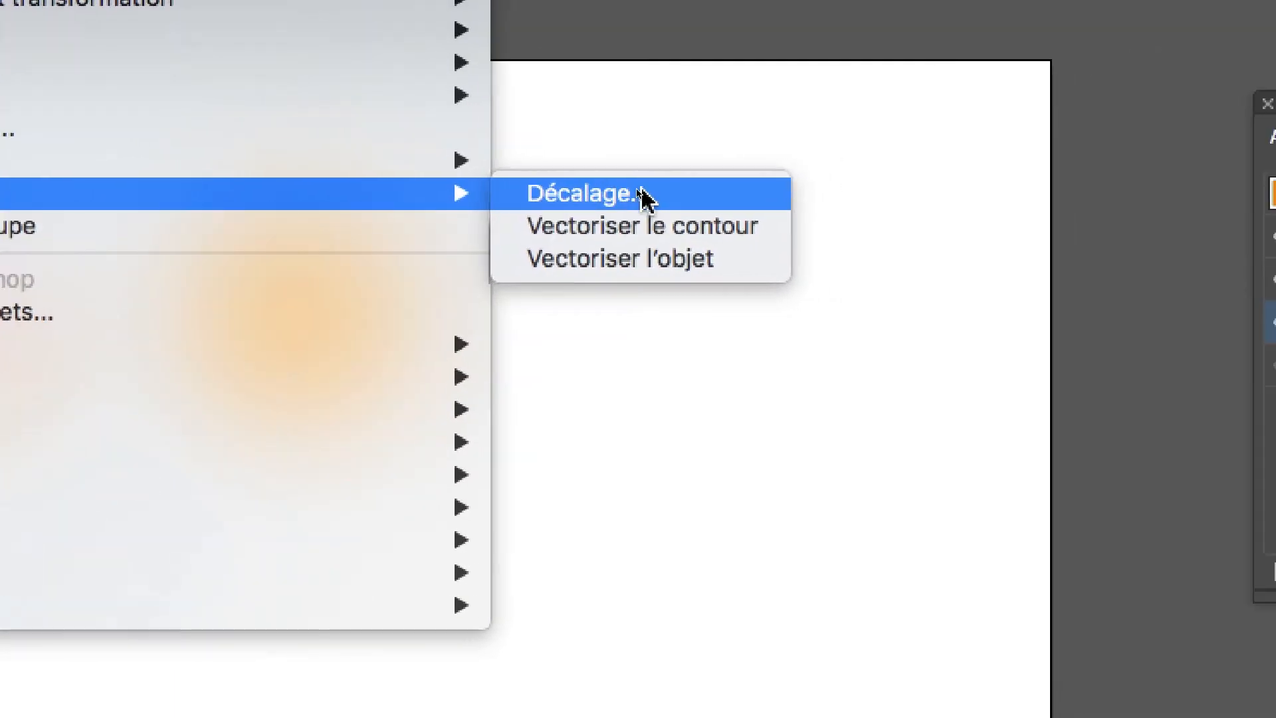
{"action": "left_click", "coordinate": [643, 193]}
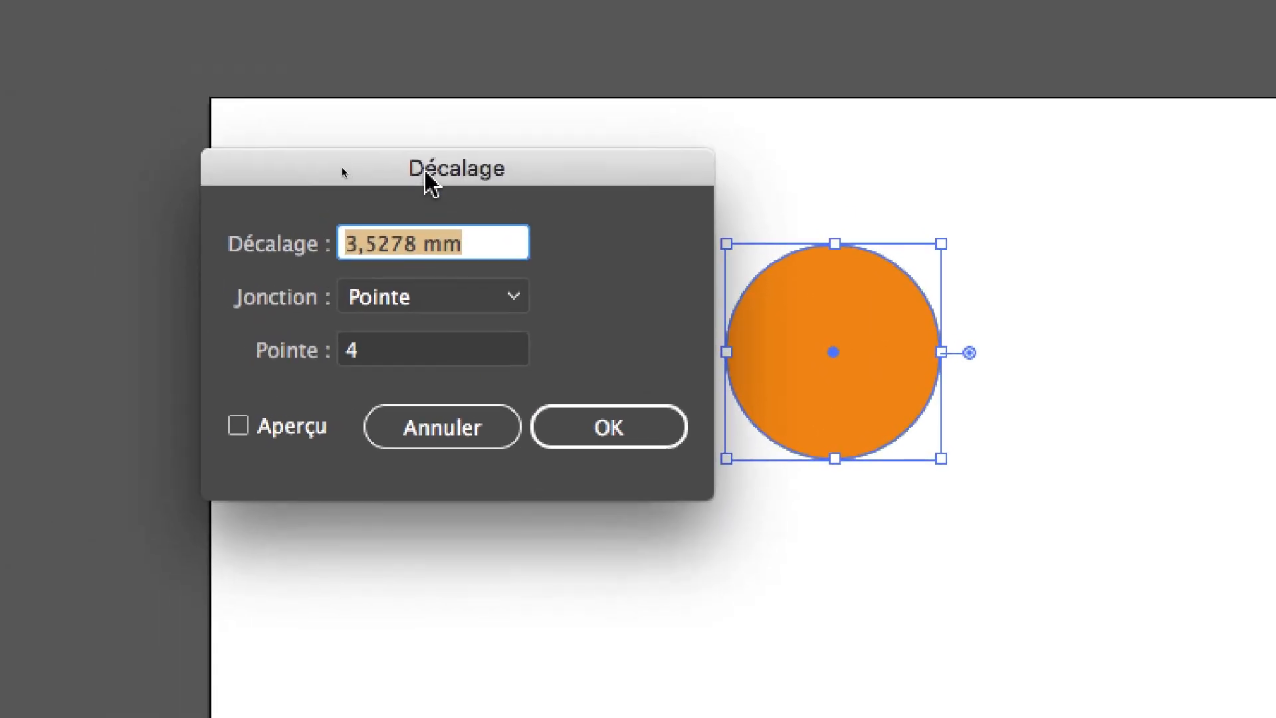
{"action": "left_click_drag", "start_coordinate": [425, 171], "coordinate": [1228, 148]}
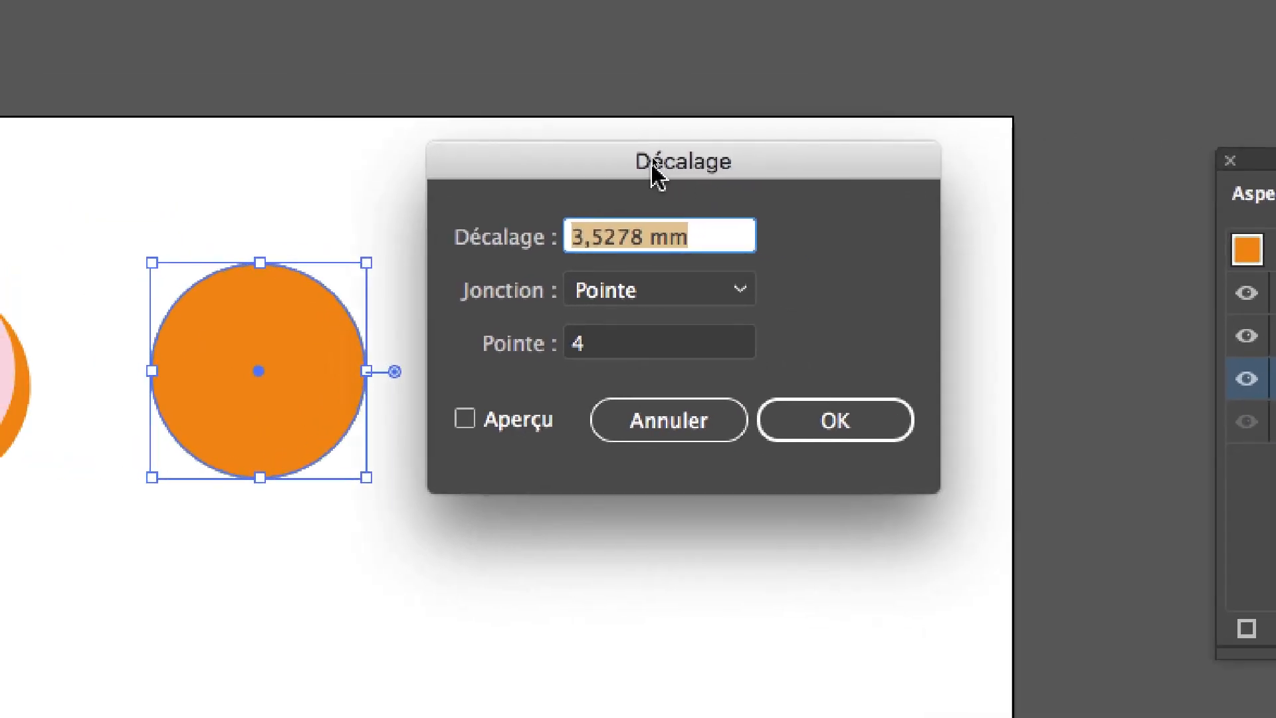
{"action": "left_click", "coordinate": [1086, 399]}
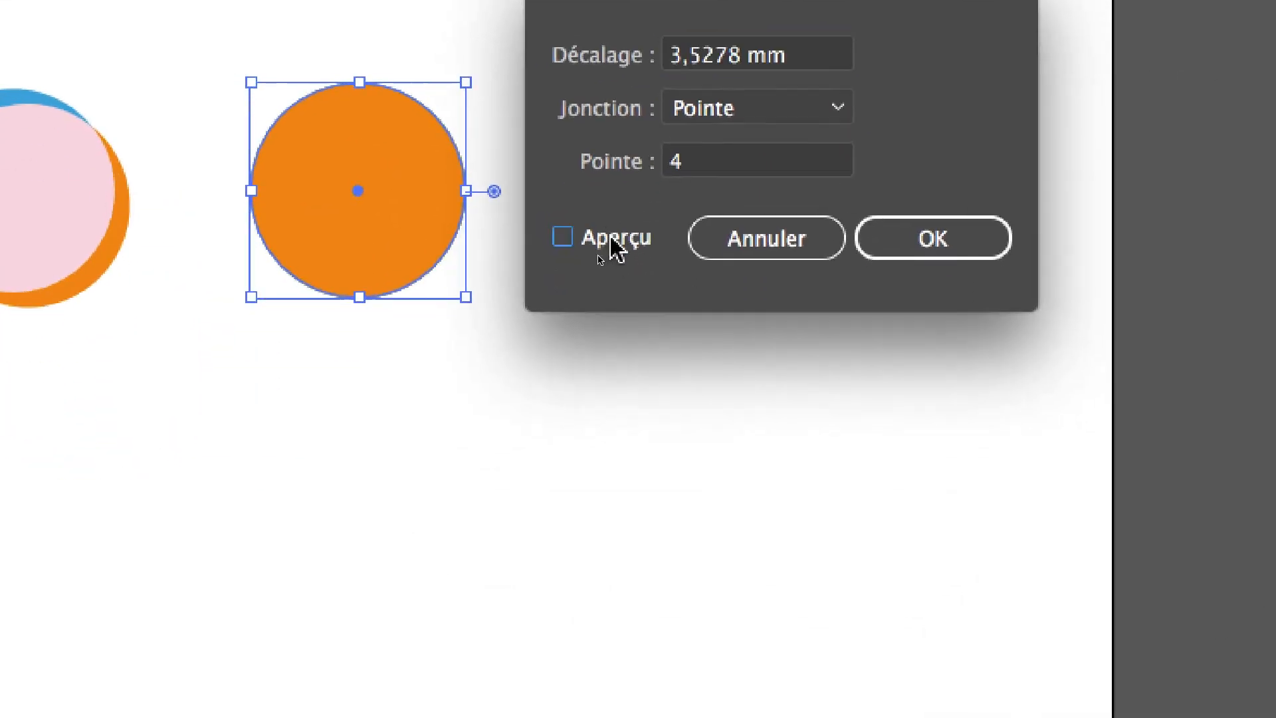
{"action": "left_click", "coordinate": [611, 239]}
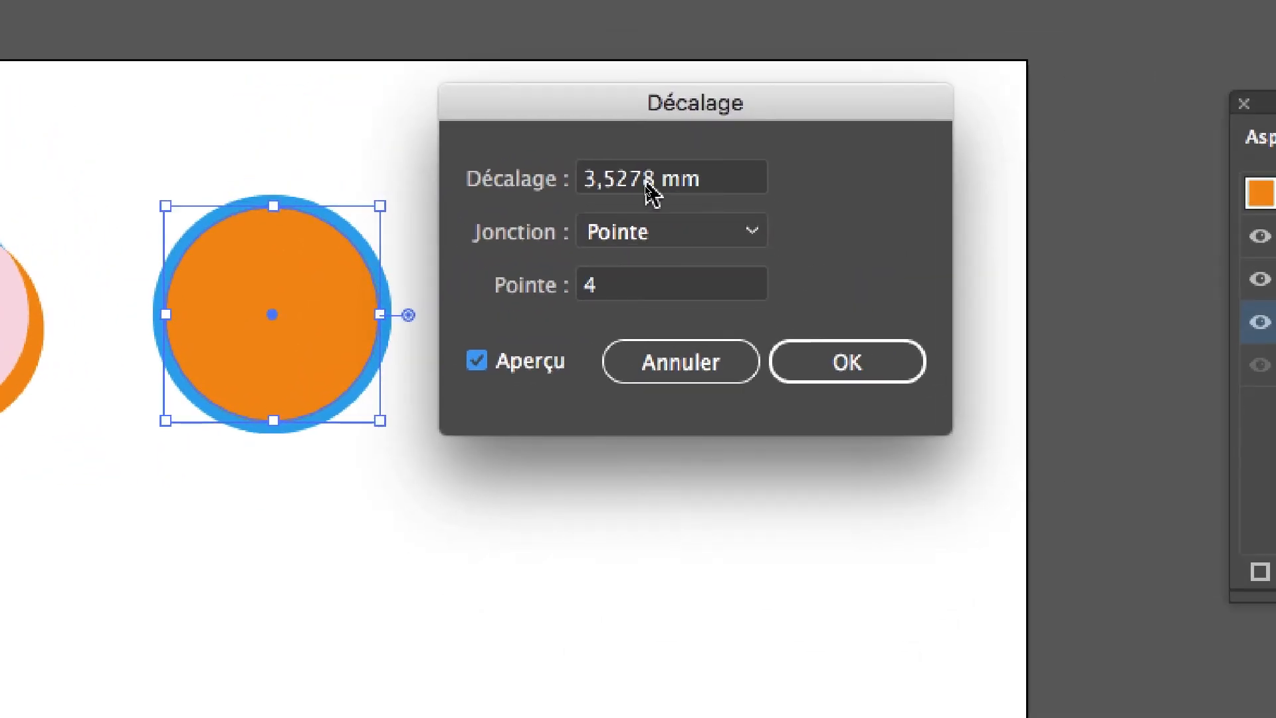
Step: Try offset distances of 15 mm, 2 mm and 20 mm for the light blue fill
{"action": "left_click_drag", "start_coordinate": [650, 192], "coordinate": [586, 188]}
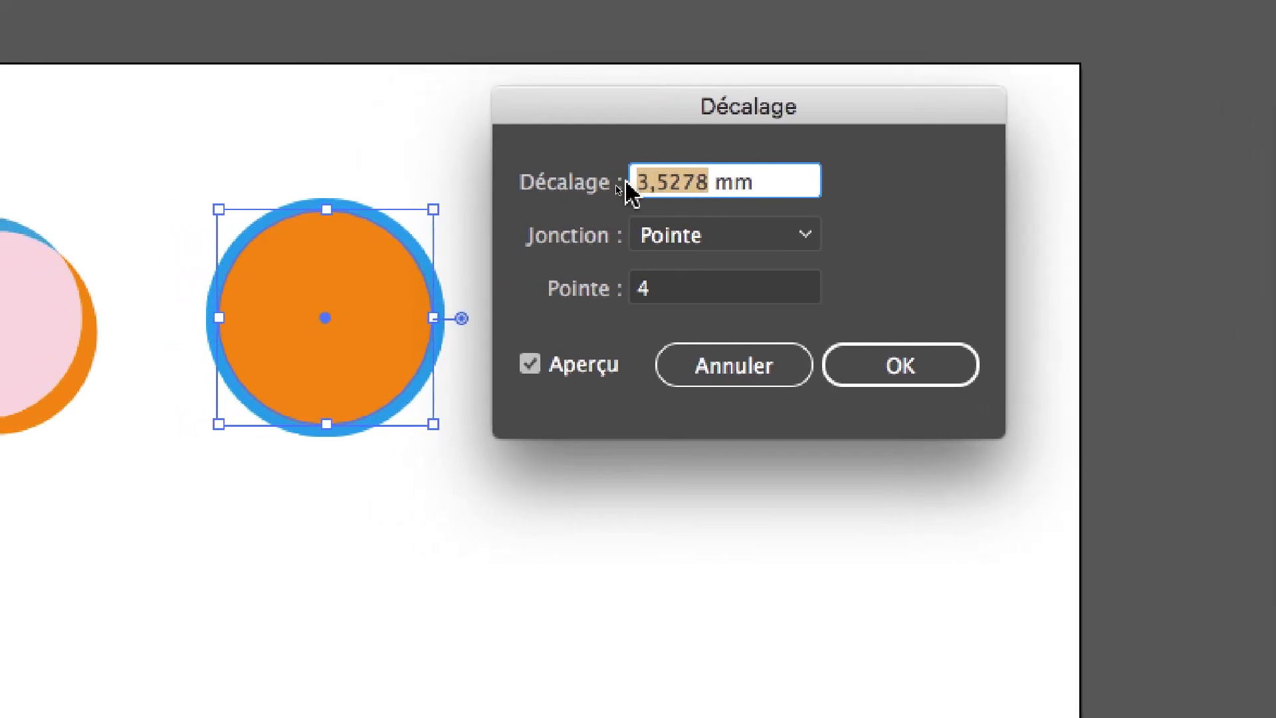
{"action": "type", "text": "15"}
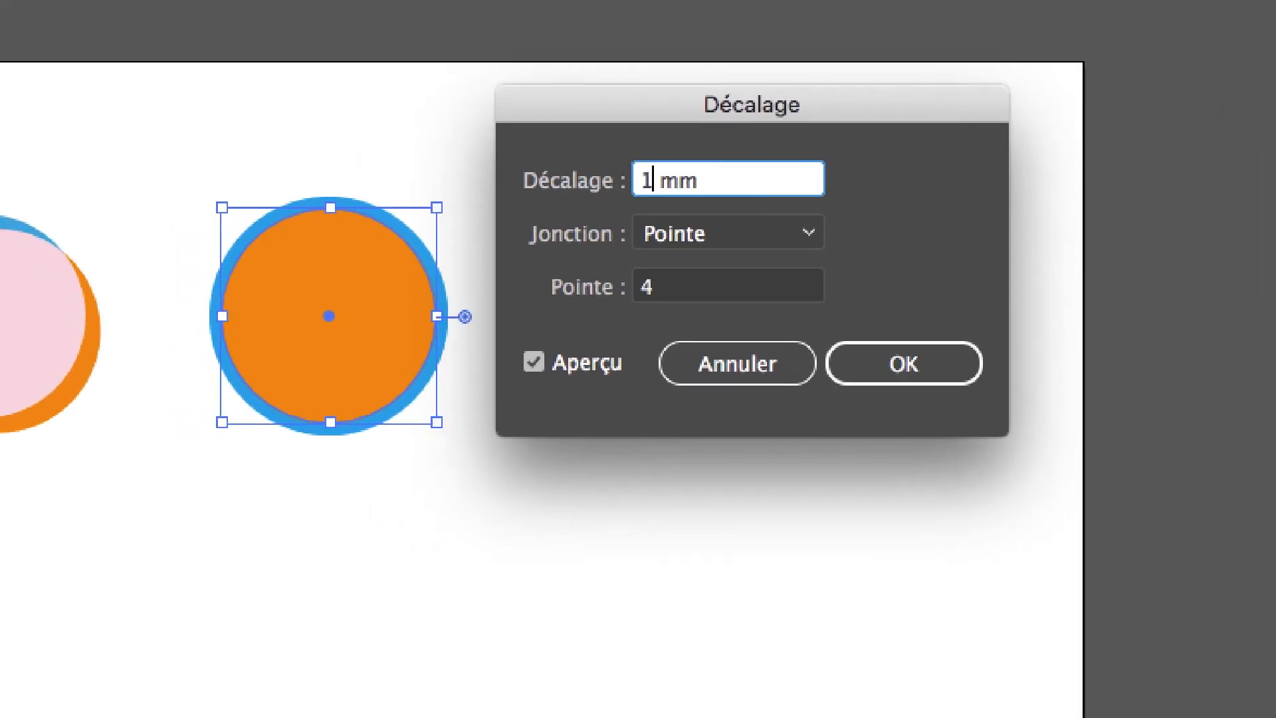
{"action": "key", "text": "Tab"}
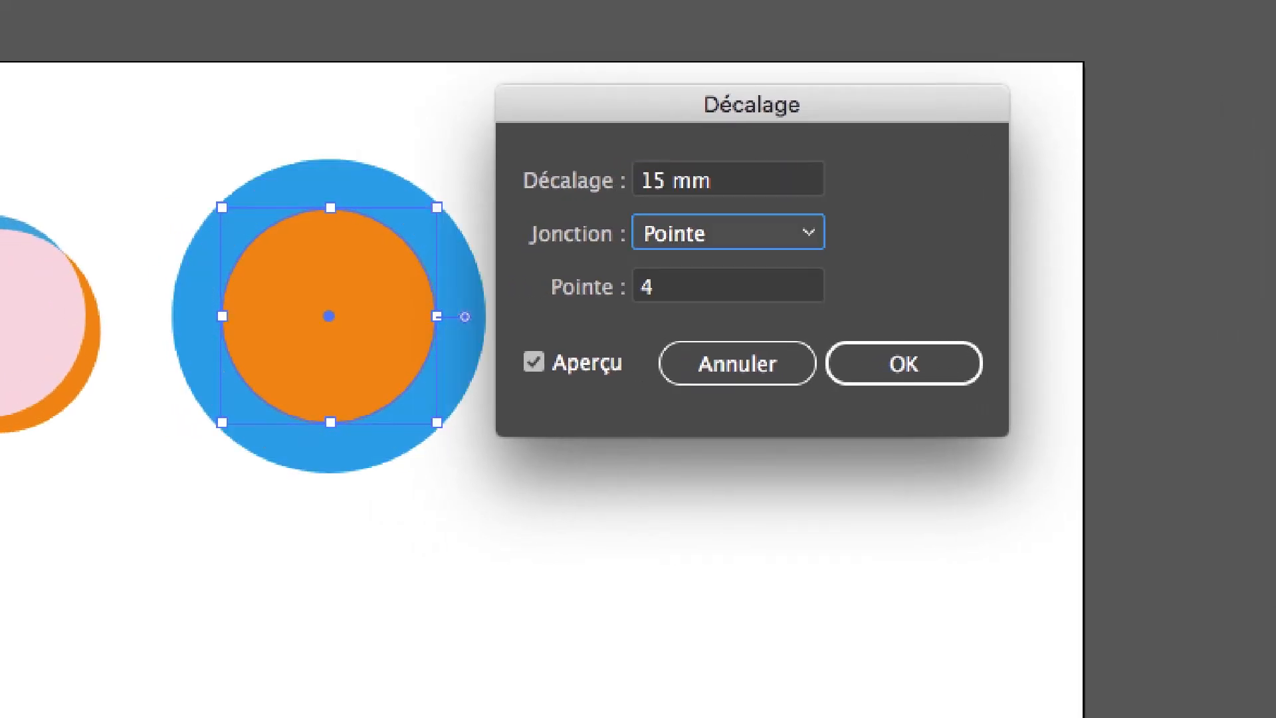
{"action": "double_click", "coordinate": [653, 181]}
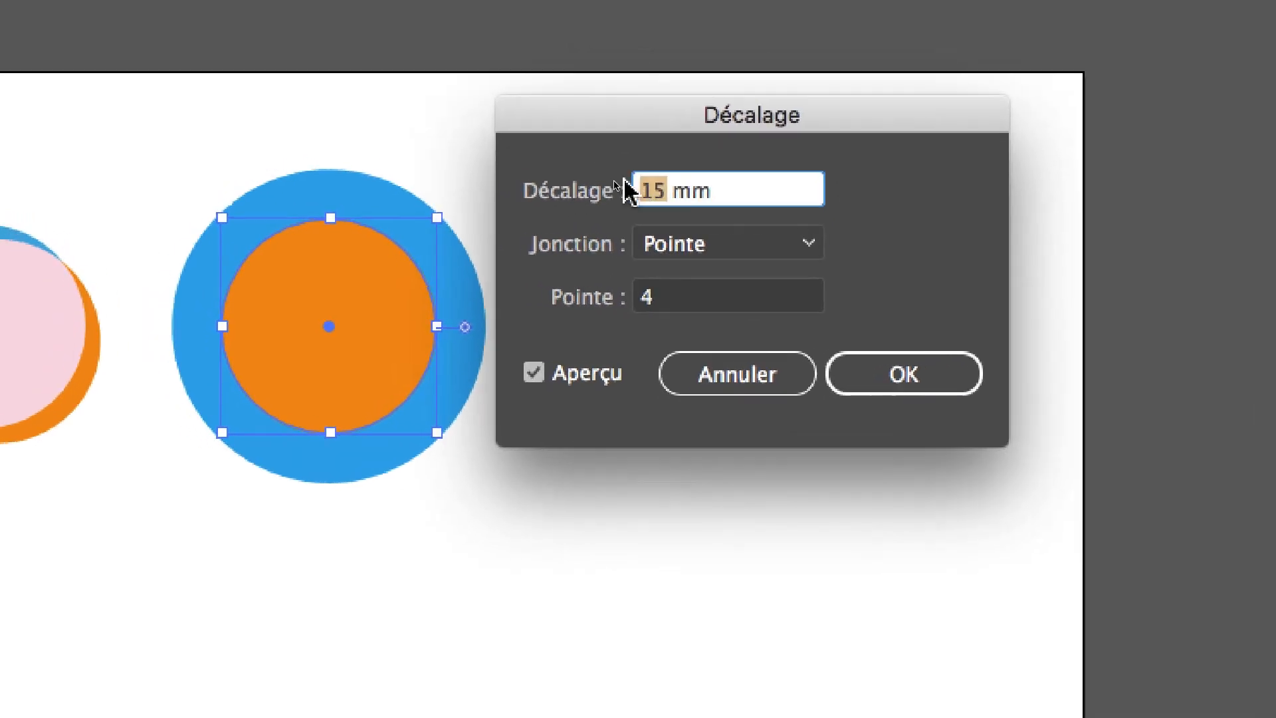
{"action": "type", "text": "2"}
{"action": "key", "text": "Tab"}
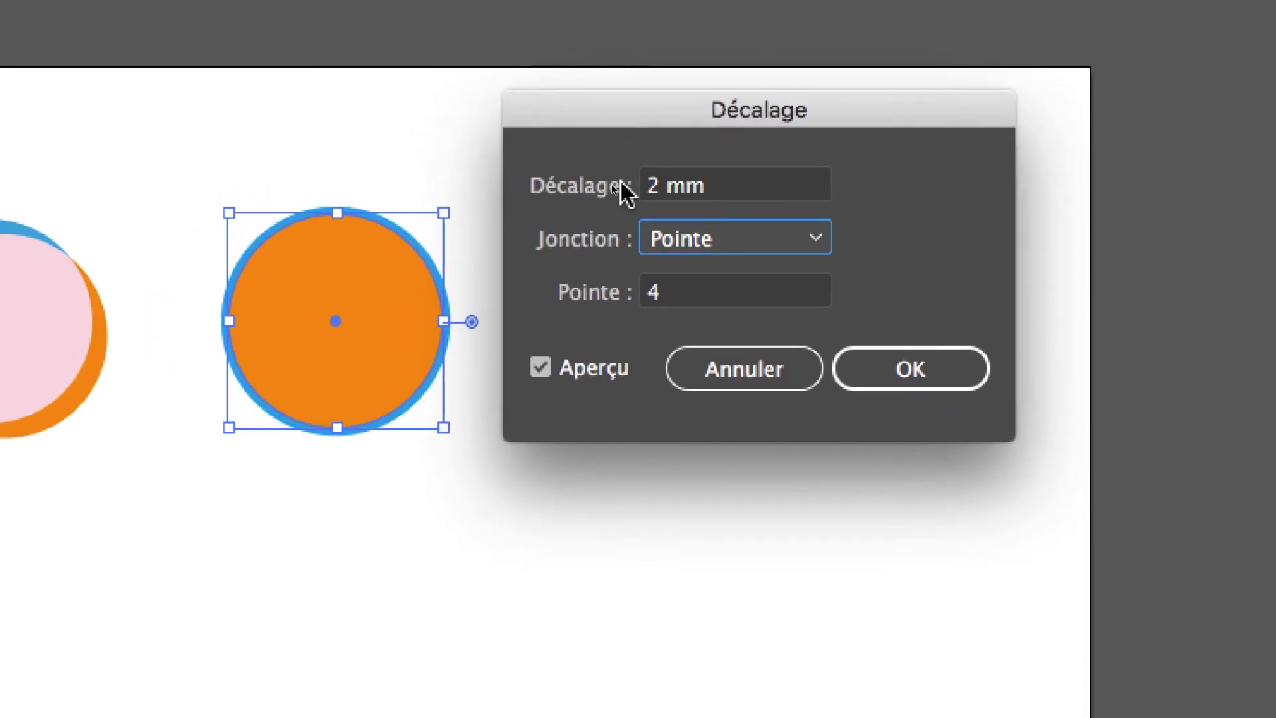
{"action": "double_click", "coordinate": [648, 192]}
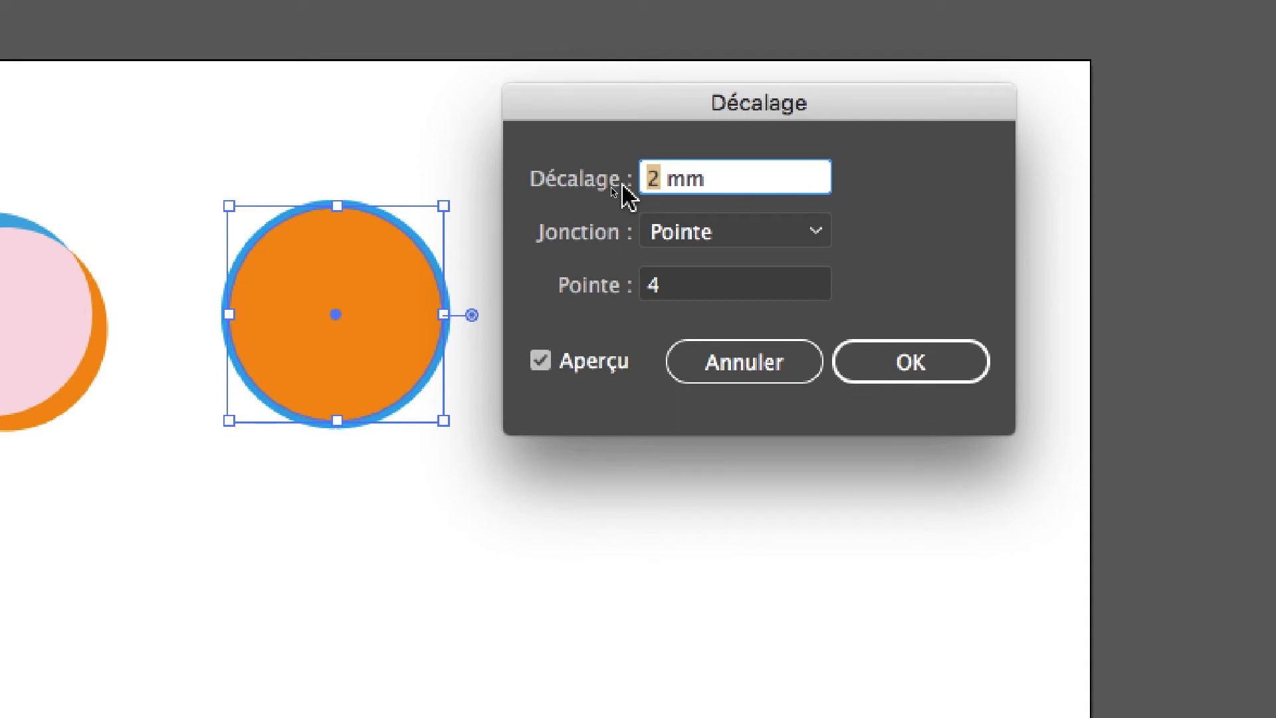
{"action": "type", "text": "20"}
{"action": "key", "text": "Tab"}
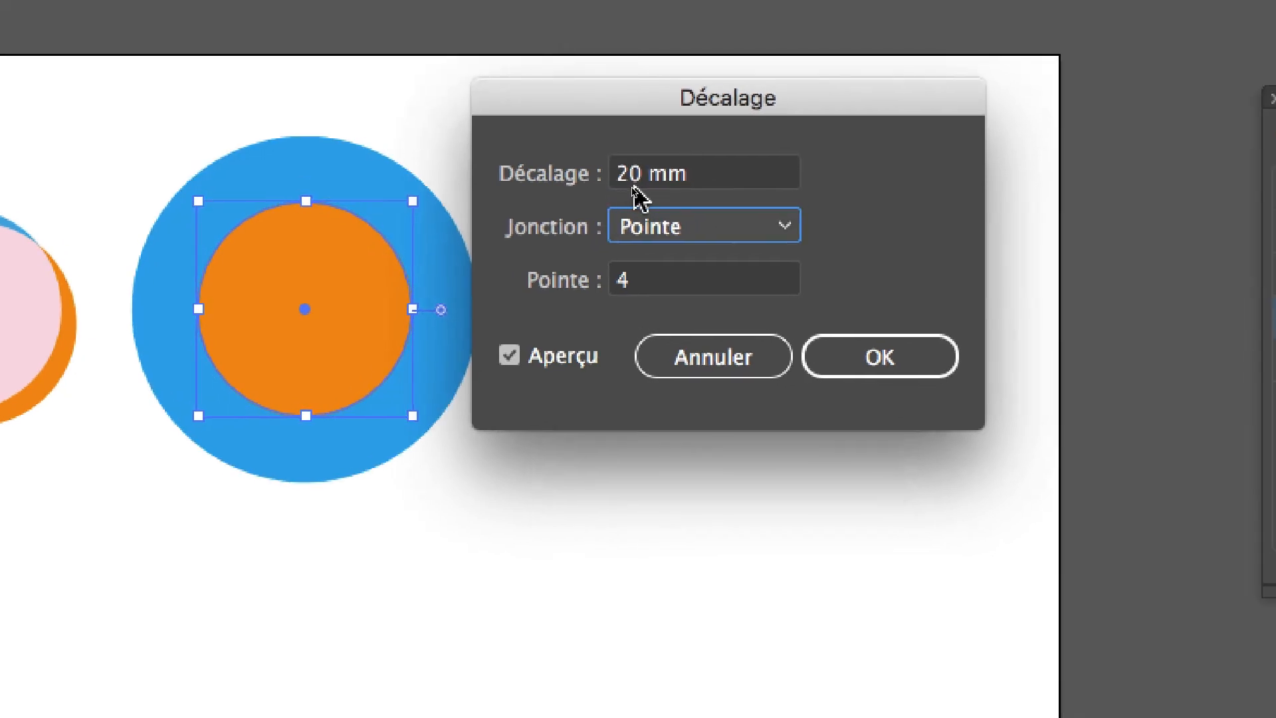
Step: Set the light blue fill's offset to 10 mm and apply the Décalage effect
{"action": "double_click", "coordinate": [661, 180]}
{"action": "left_click", "coordinate": [622, 183]}
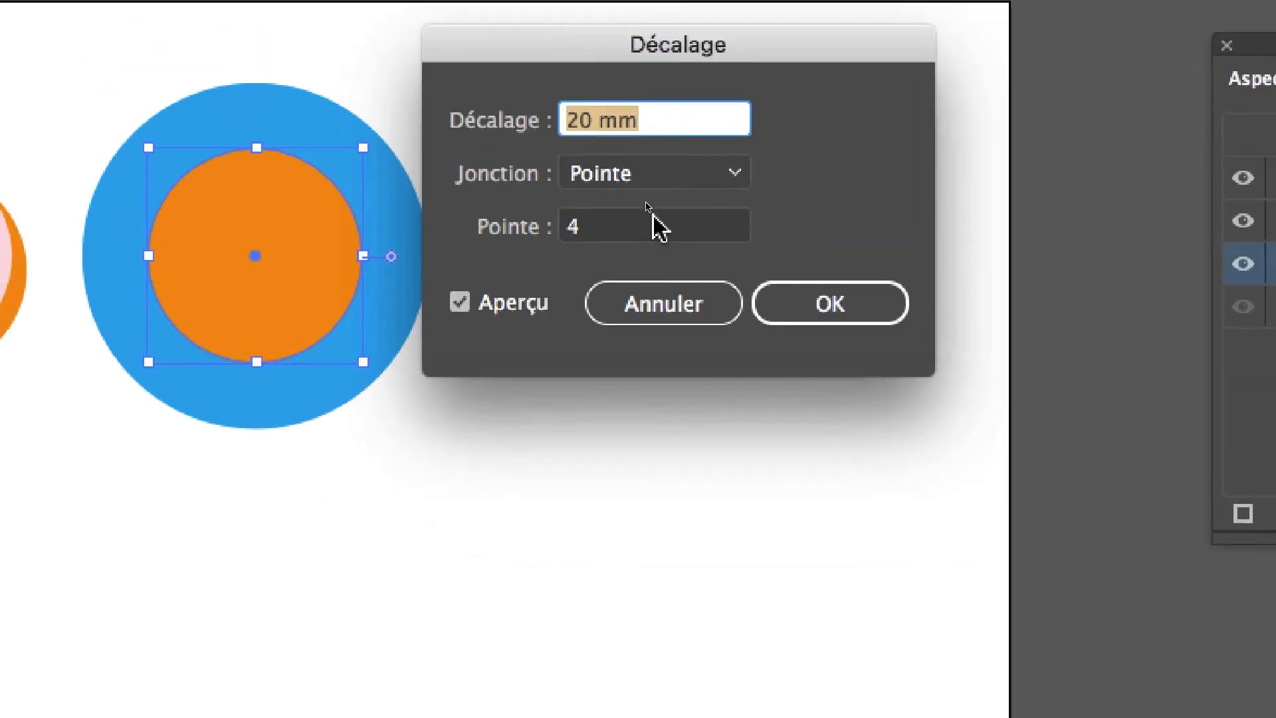
{"action": "left_click", "coordinate": [667, 189]}
{"action": "left_click_drag", "start_coordinate": [656, 188], "coordinate": [613, 189]}
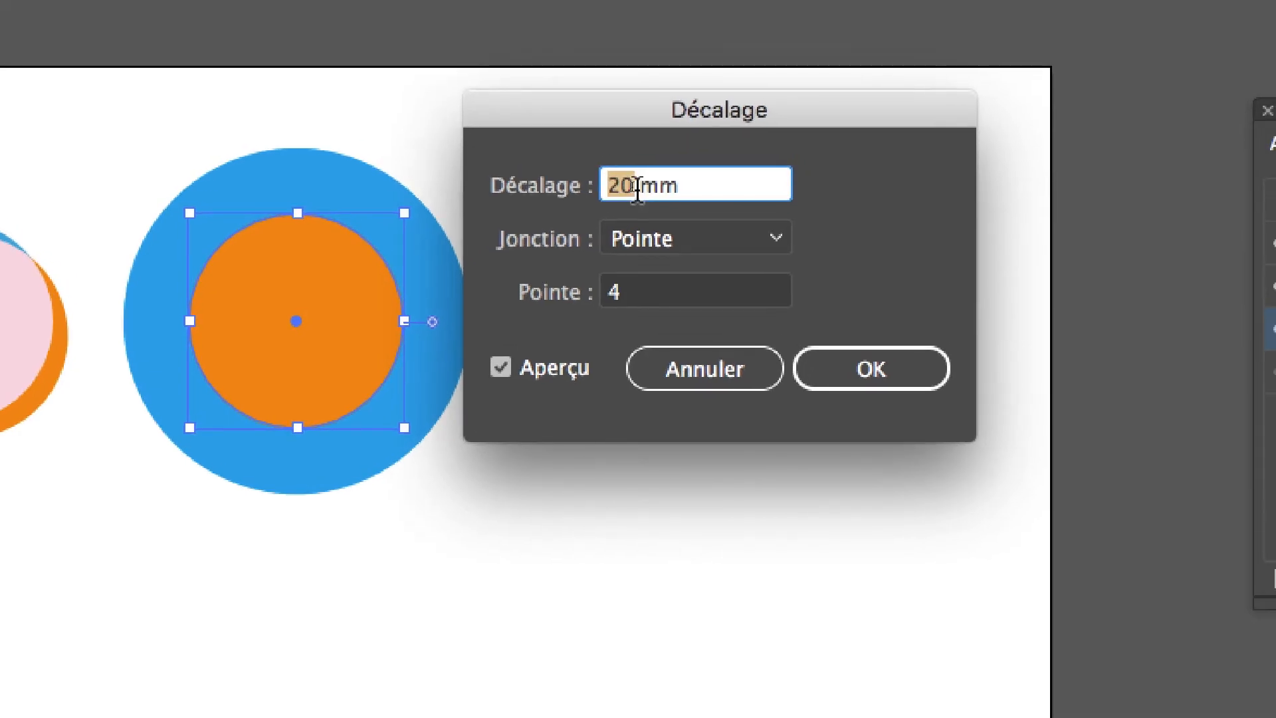
{"action": "type", "text": "10"}
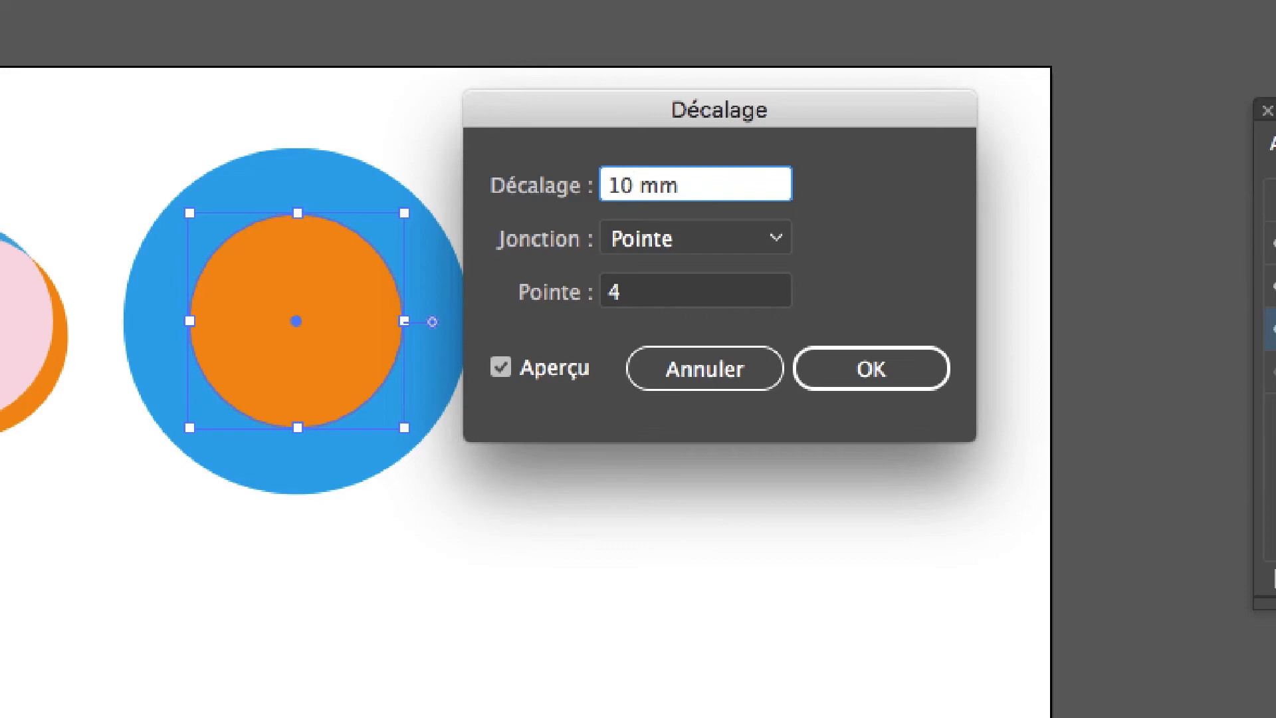
{"action": "key", "text": "Tab"}
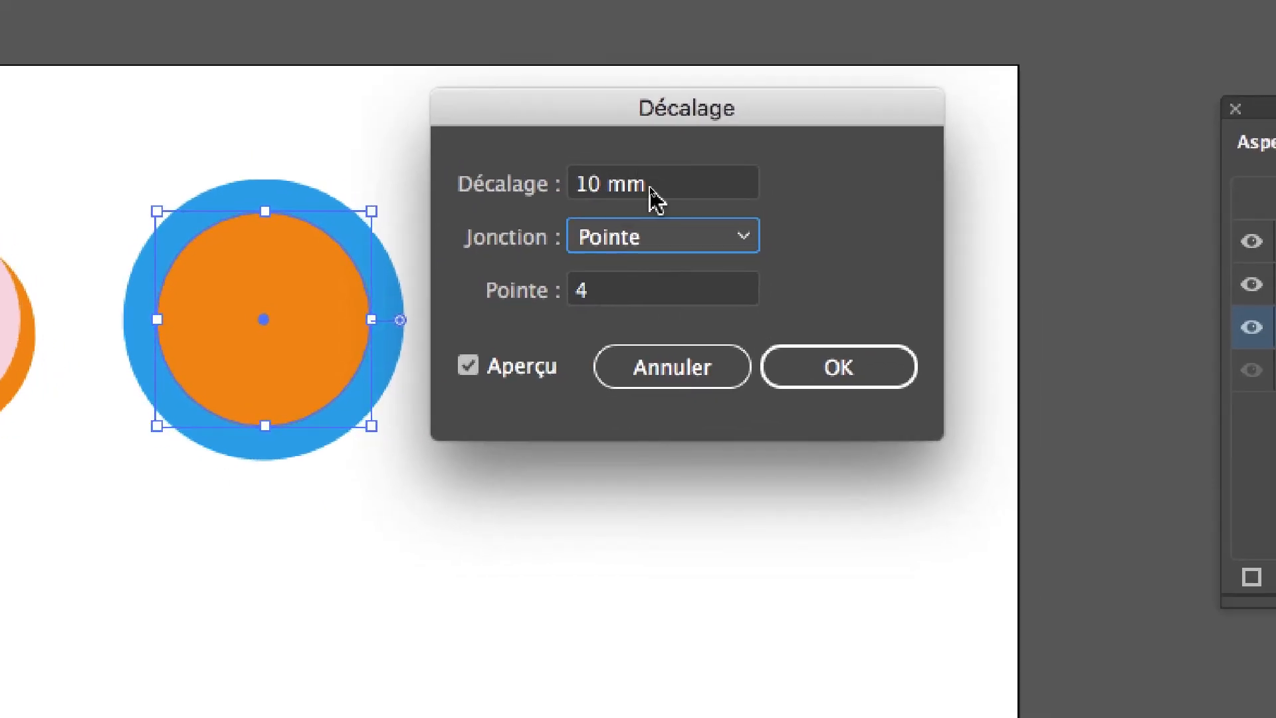
{"action": "left_click", "coordinate": [688, 190]}
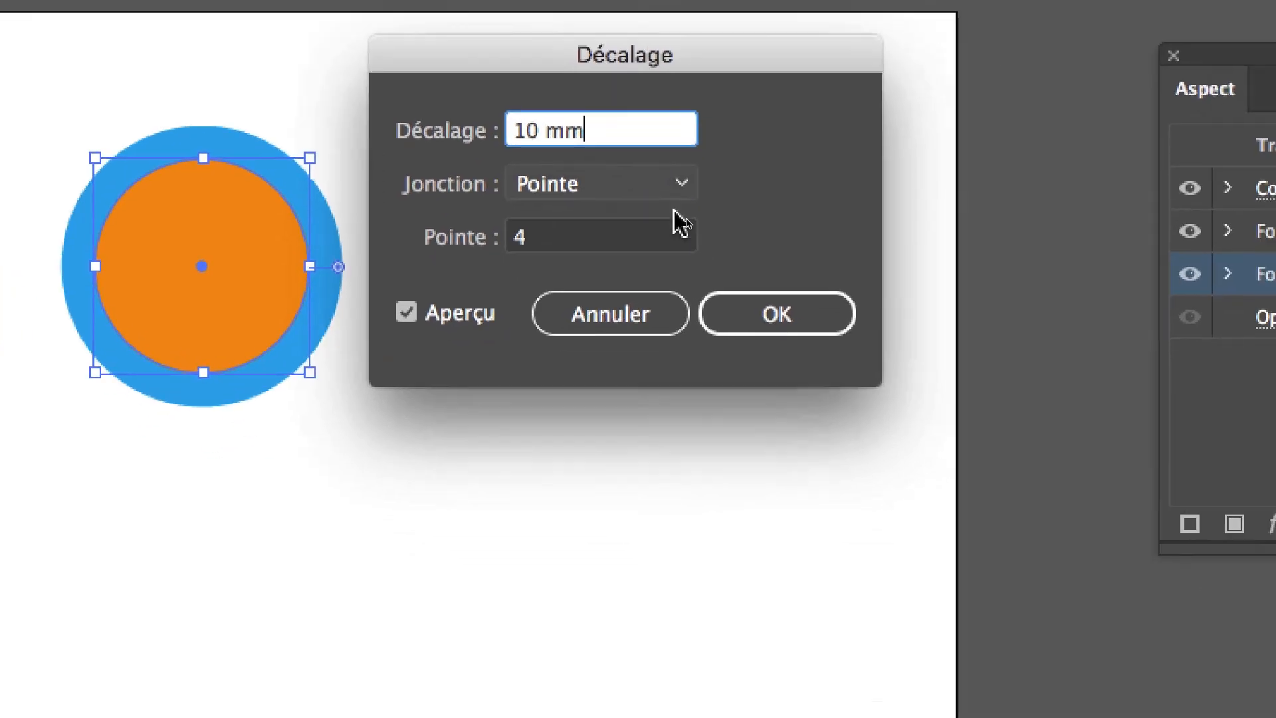
{"action": "left_click", "coordinate": [835, 369]}
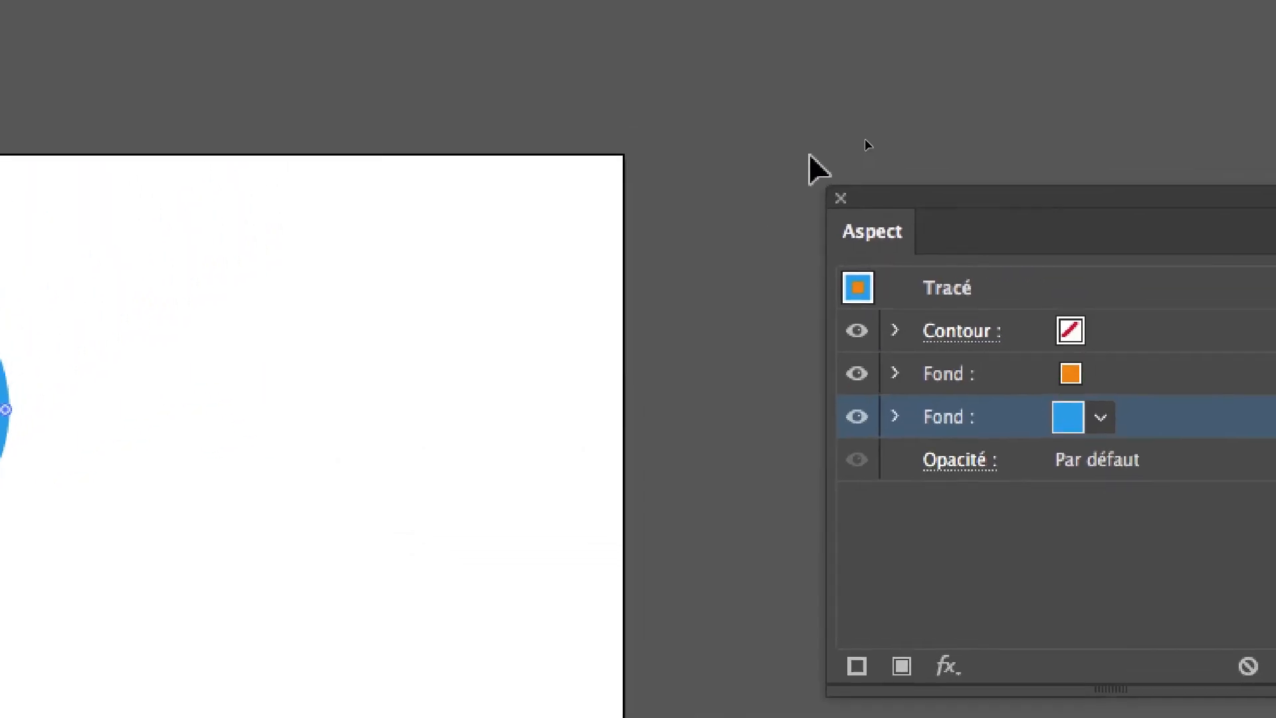
Step: Duplicate the light blue fill together with its Décalage effect and expand the details of both blue fills
{"action": "left_click_drag", "start_coordinate": [888, 196], "coordinate": [174, 82]}
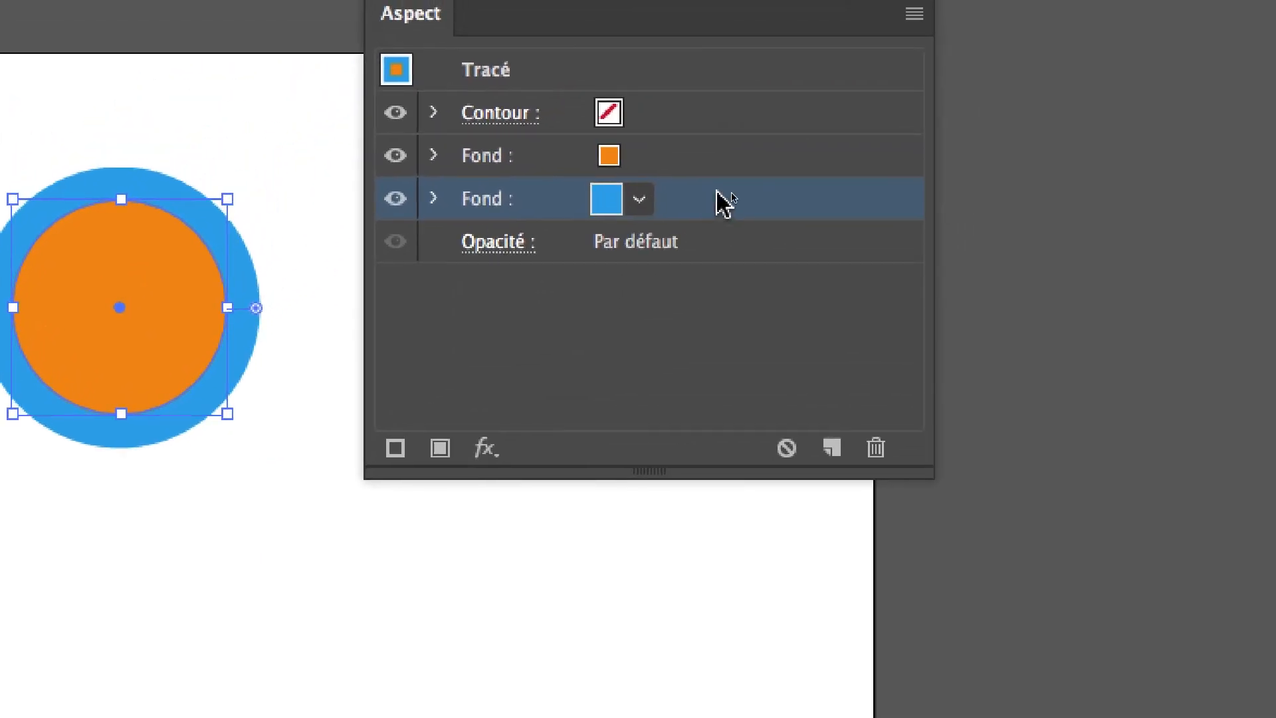
{"action": "left_click_drag", "start_coordinate": [717, 199], "coordinate": [832, 439]}
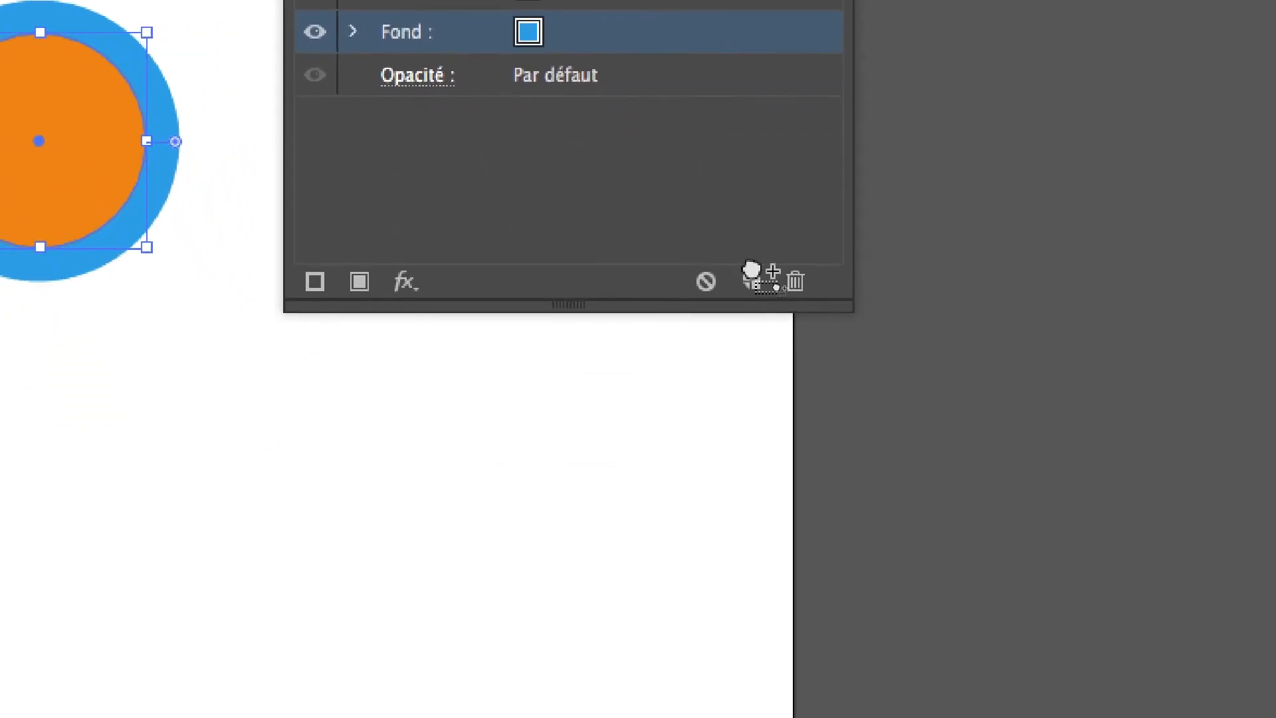
{"action": "left_click_drag", "start_coordinate": [751, 269], "coordinate": [648, 26]}
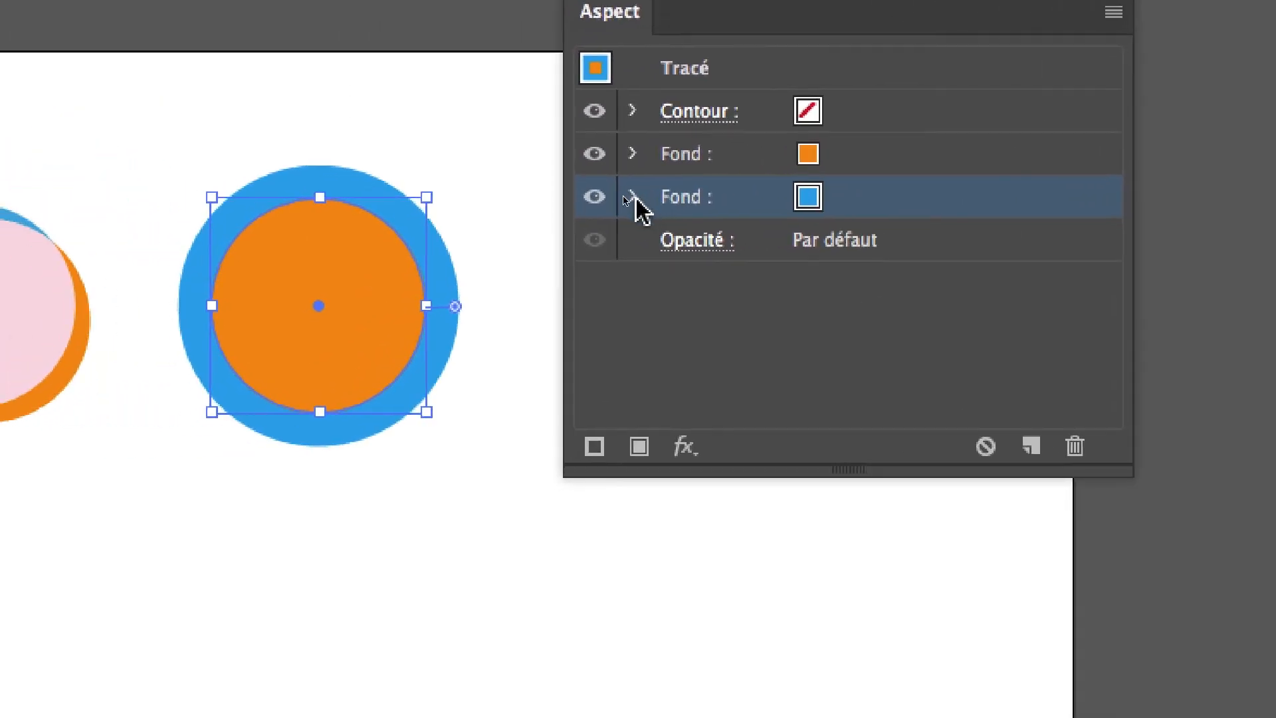
{"action": "left_click", "coordinate": [573, 203]}
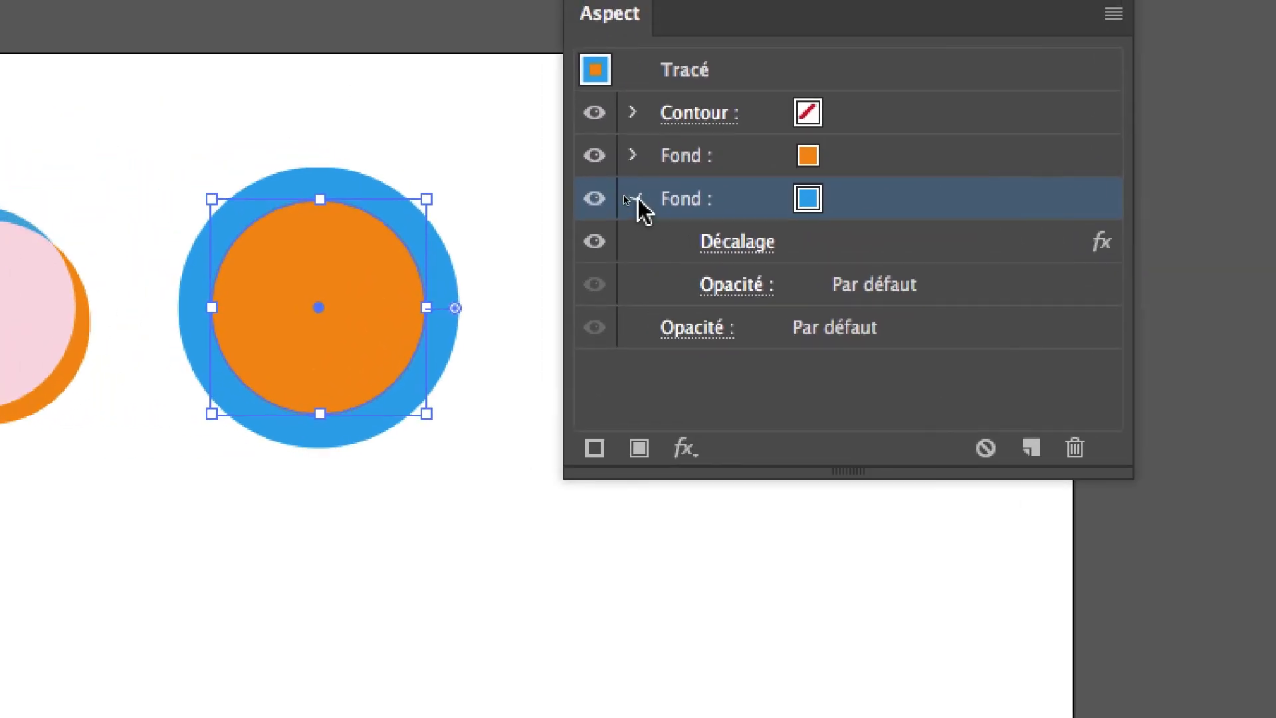
{"action": "left_click", "coordinate": [625, 192]}
{"action": "left_click", "coordinate": [624, 191]}
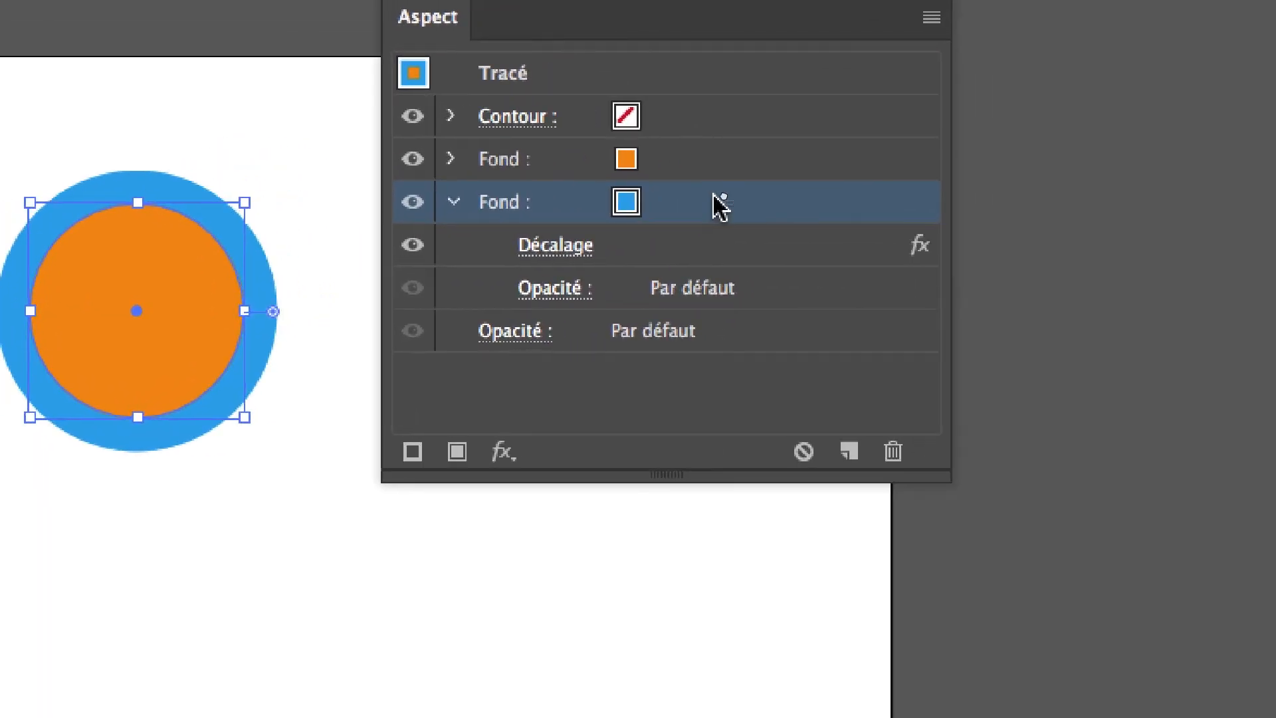
{"action": "left_click", "coordinate": [850, 452]}
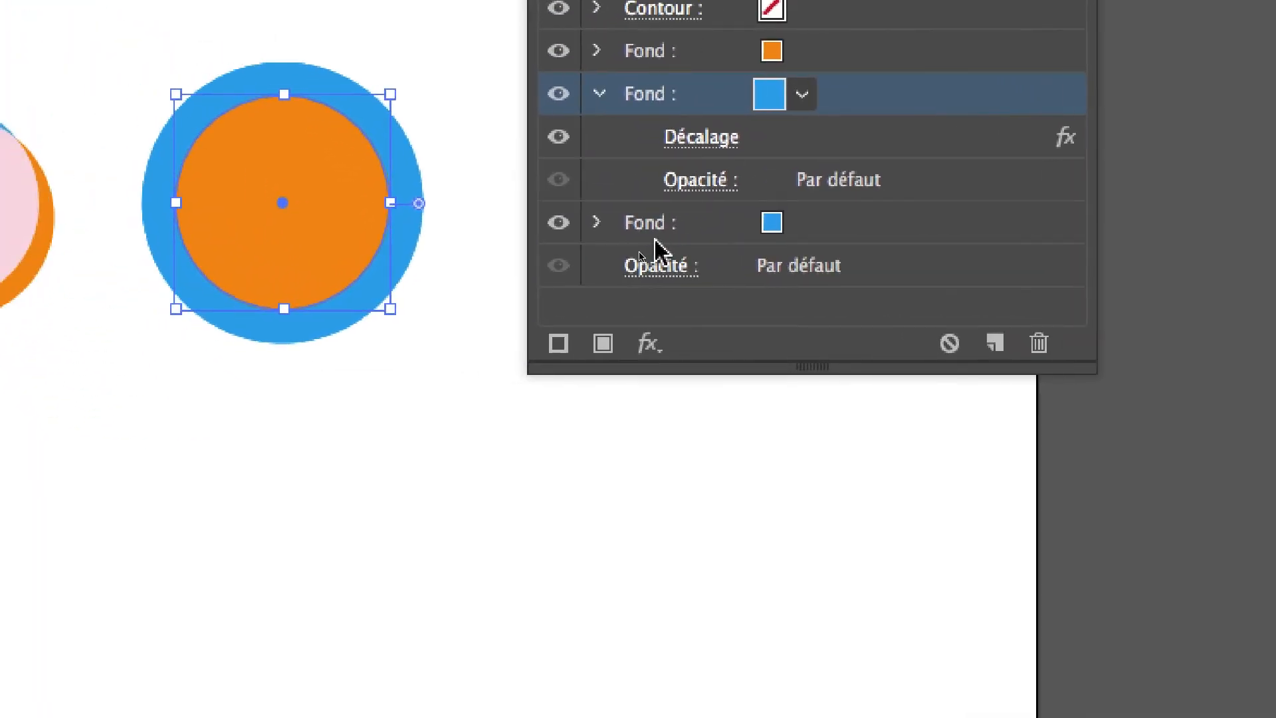
{"action": "left_click", "coordinate": [357, 158]}
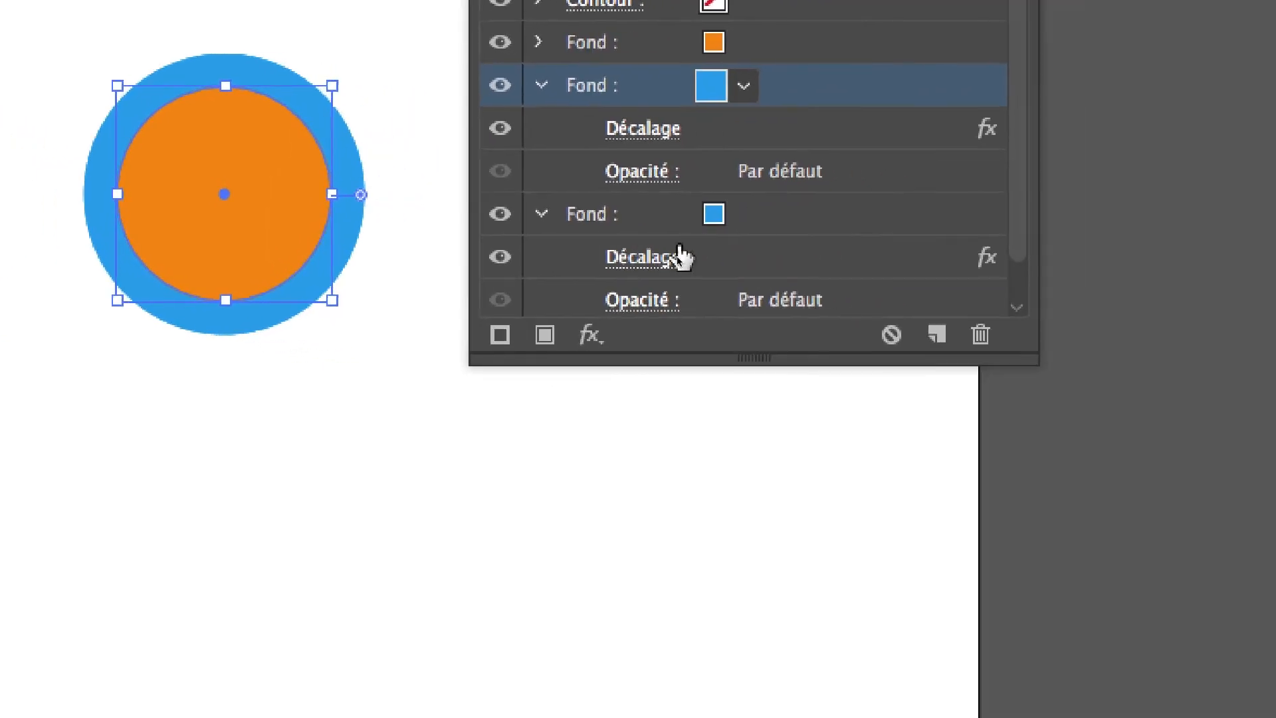
Step: Change the lower of the two light blue fills to dark indigo
{"action": "left_click", "coordinate": [838, 241]}
{"action": "left_click", "coordinate": [844, 240]}
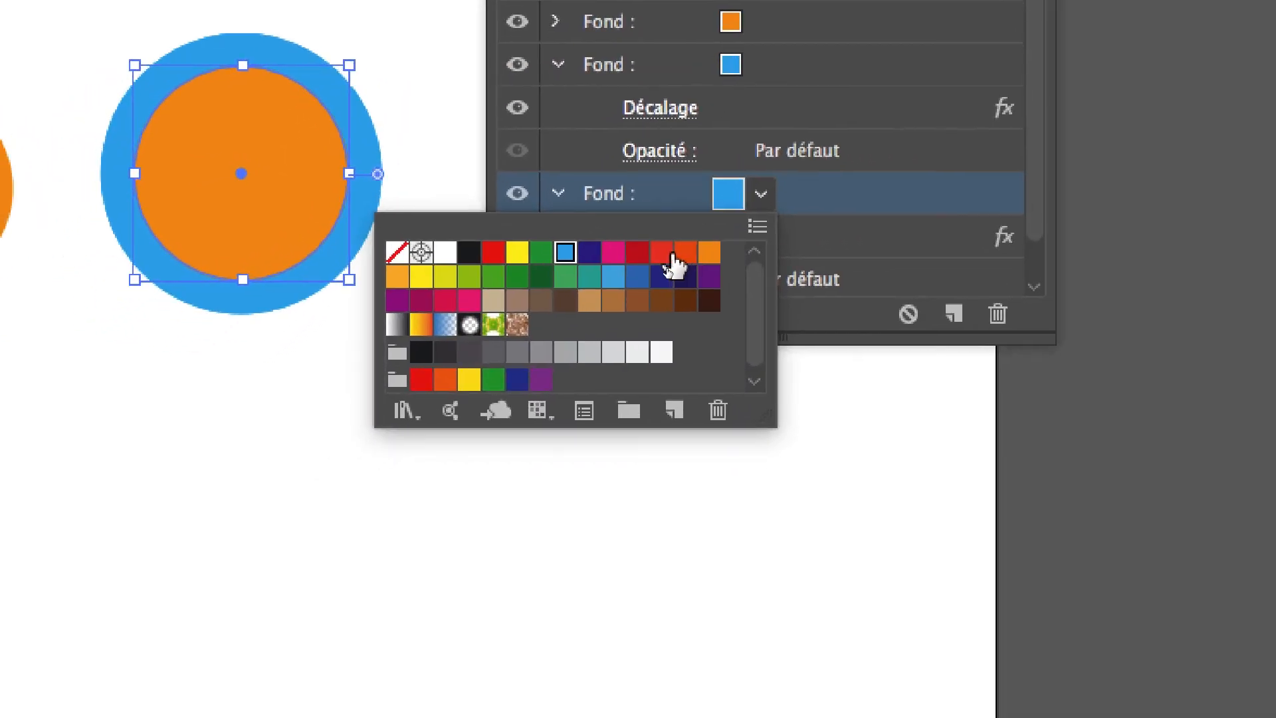
{"action": "left_click", "coordinate": [674, 266]}
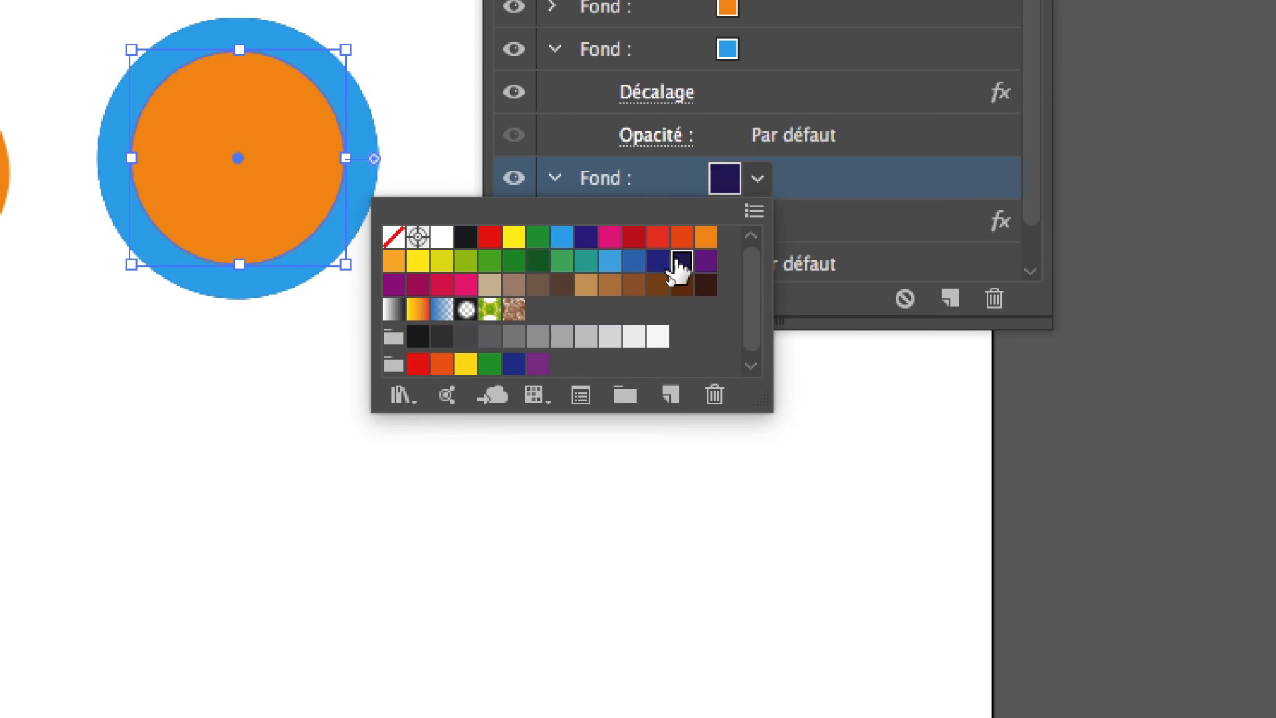
{"action": "left_click", "coordinate": [841, 177]}
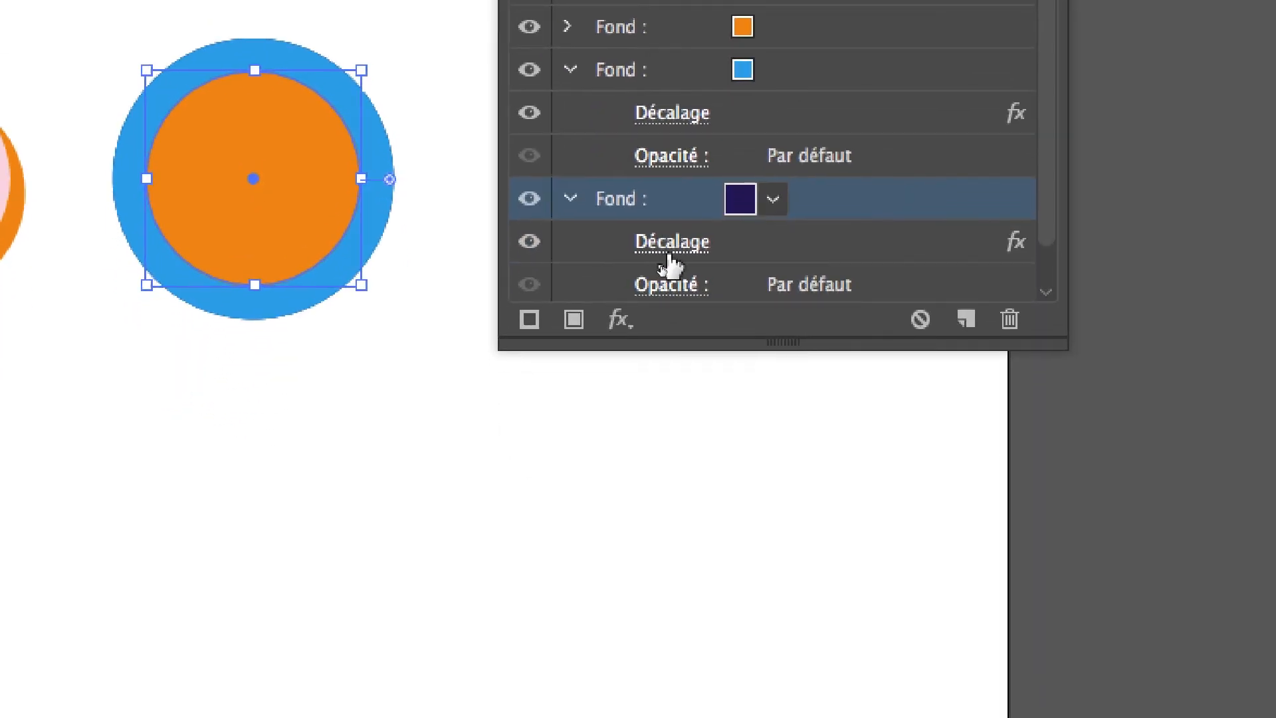
Step: Set the dark indigo fill's Décalage offset to 20 mm and deselect the circle
{"action": "left_click", "coordinate": [668, 247]}
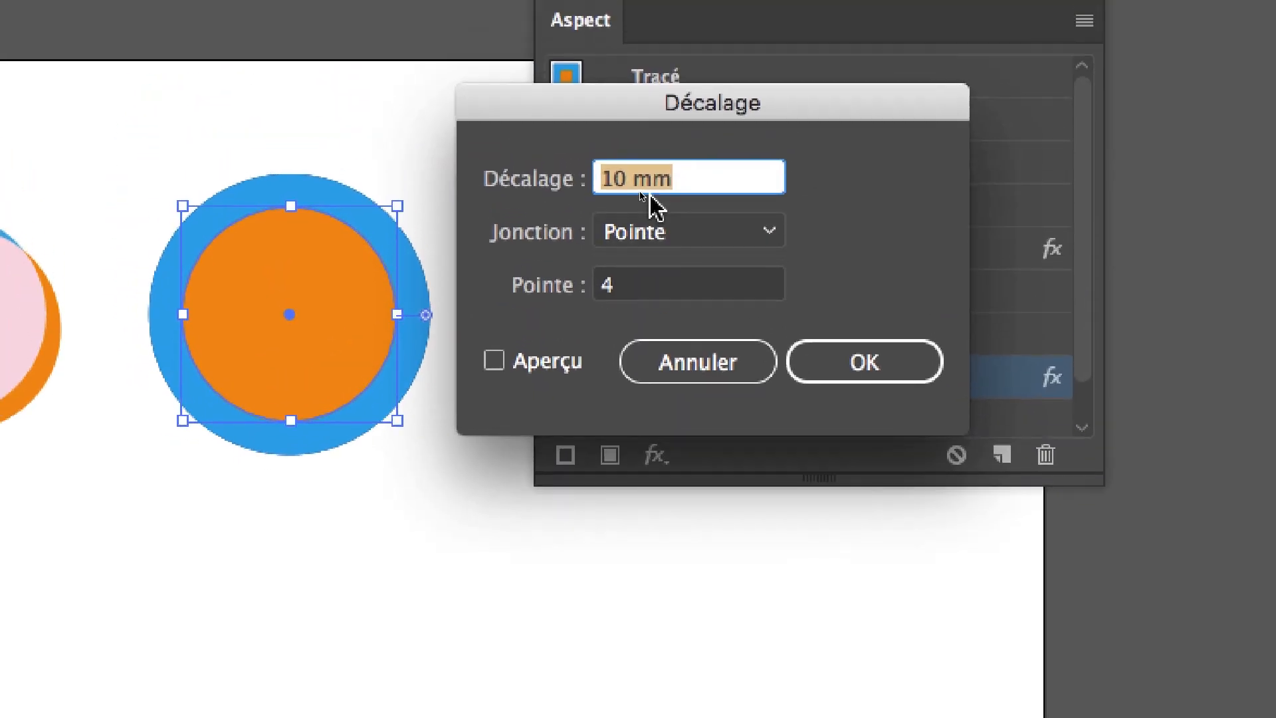
{"action": "type", "text": "20"}
{"action": "key", "text": "Tab"}
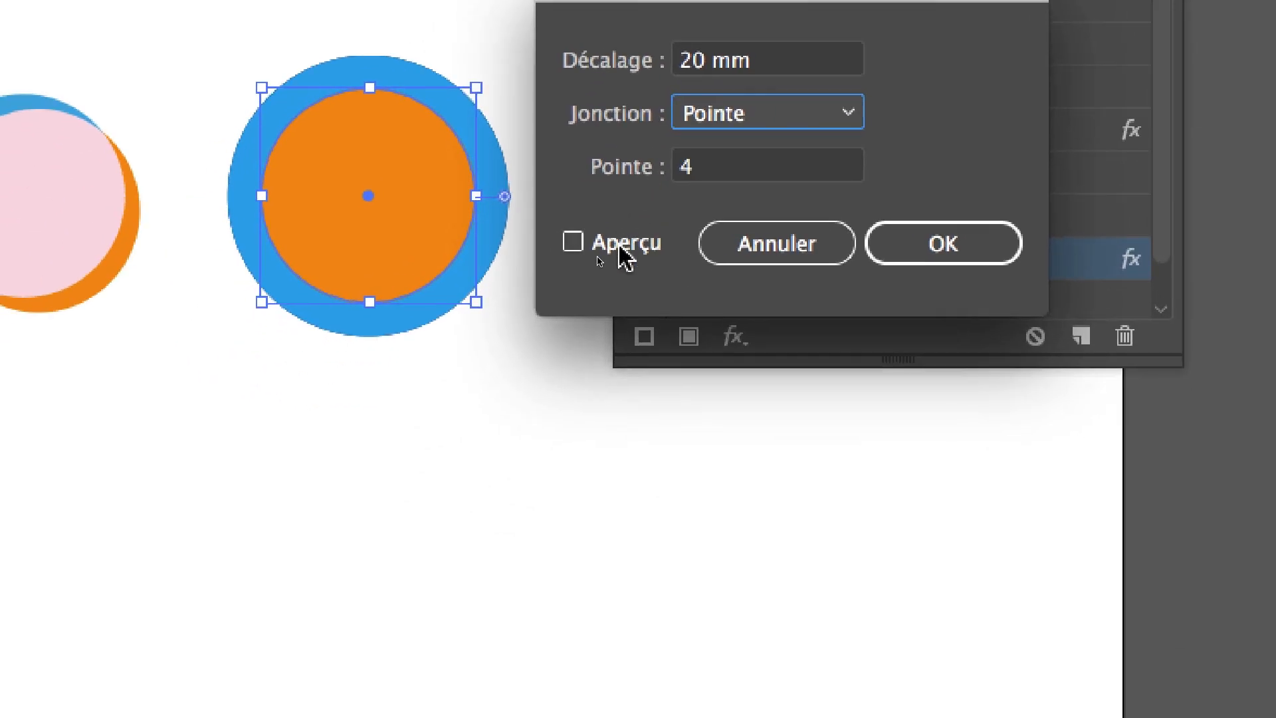
{"action": "left_click", "coordinate": [539, 364]}
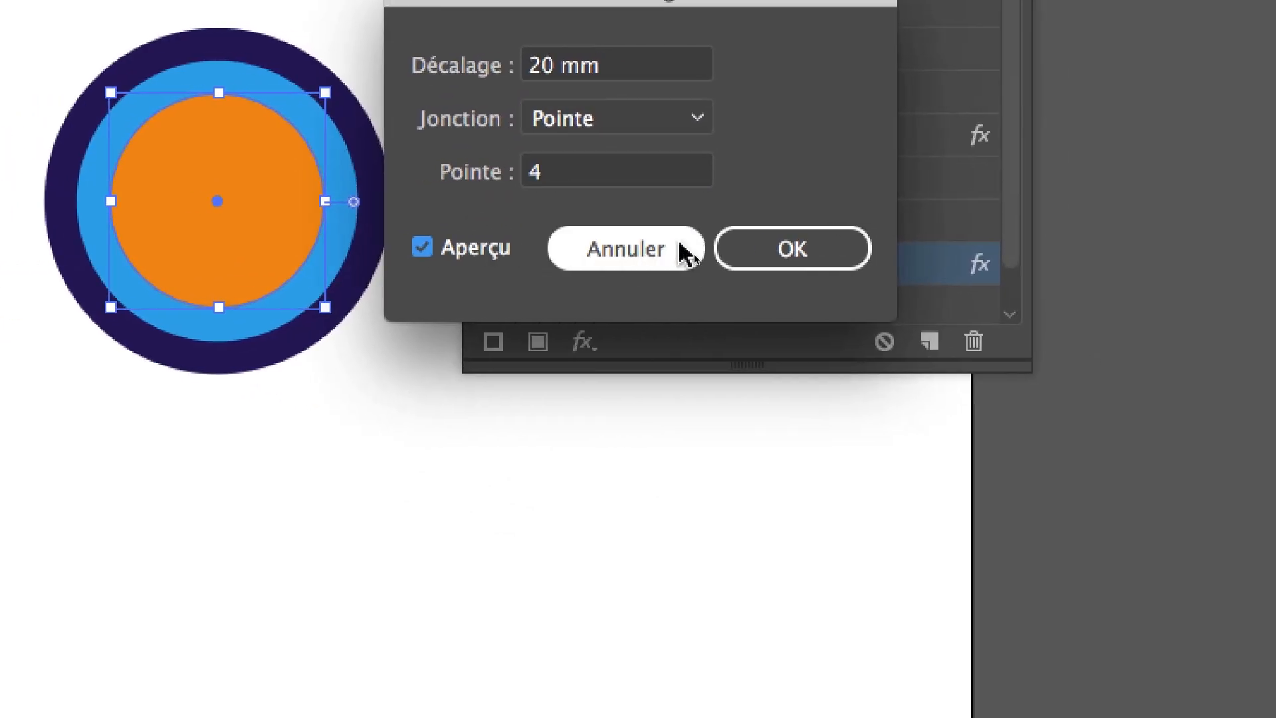
{"action": "left_click", "coordinate": [917, 244]}
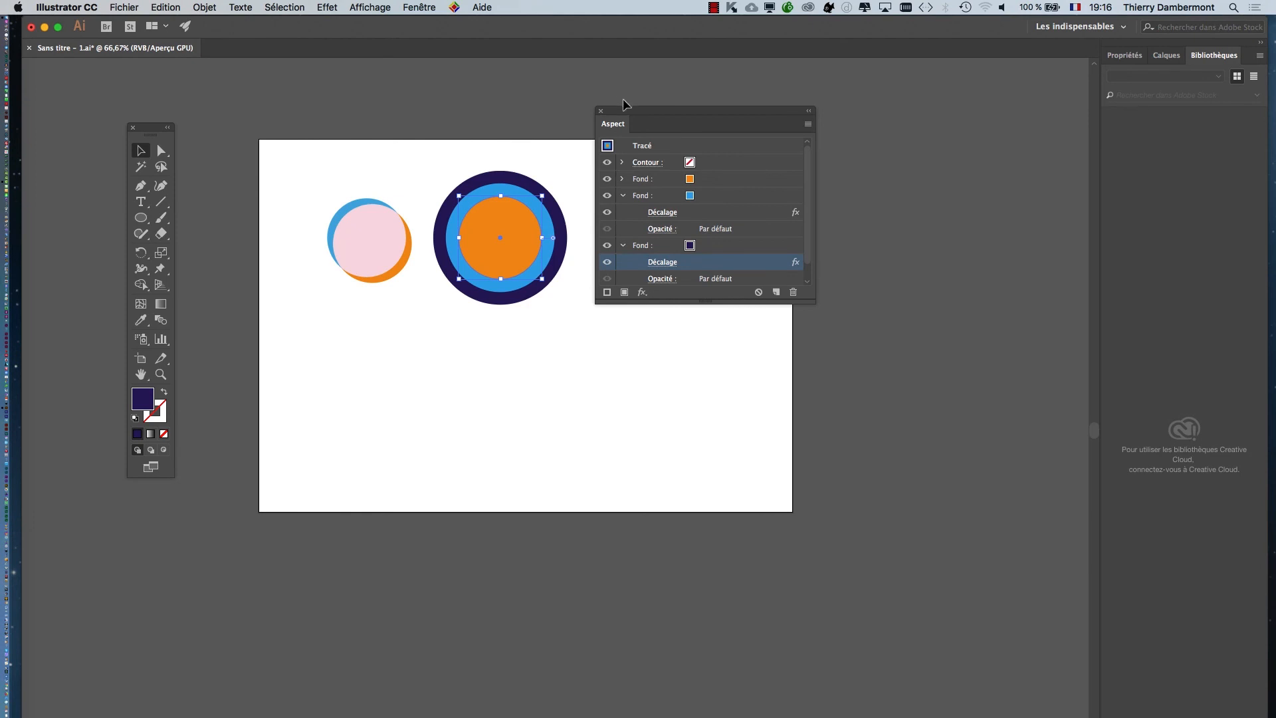
{"action": "left_click_drag", "start_coordinate": [625, 110], "coordinate": [845, 117]}
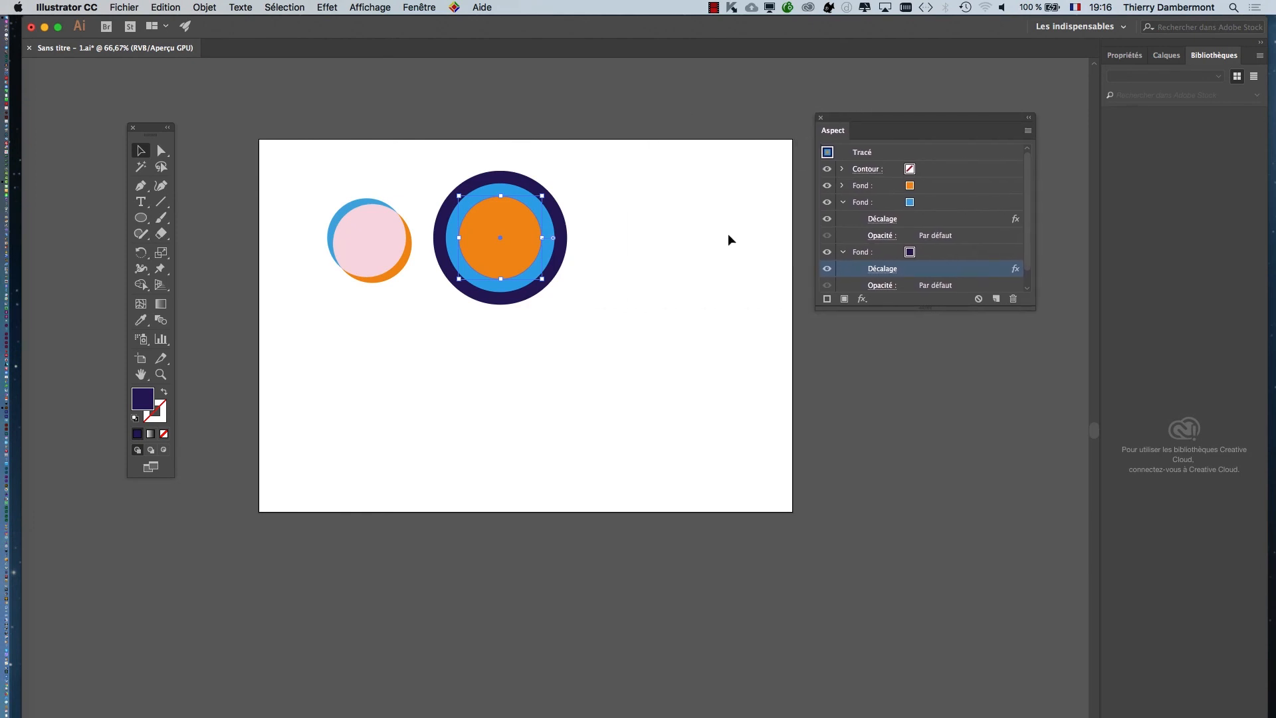
{"action": "left_click", "coordinate": [693, 256]}
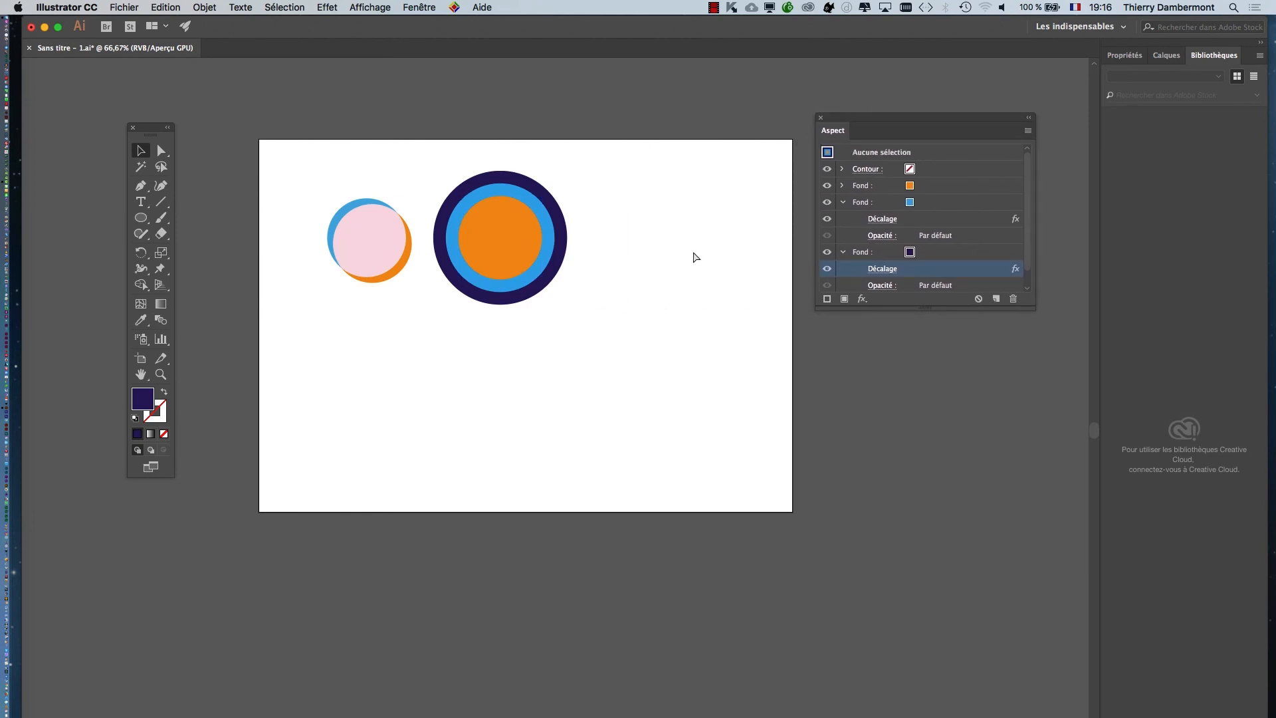